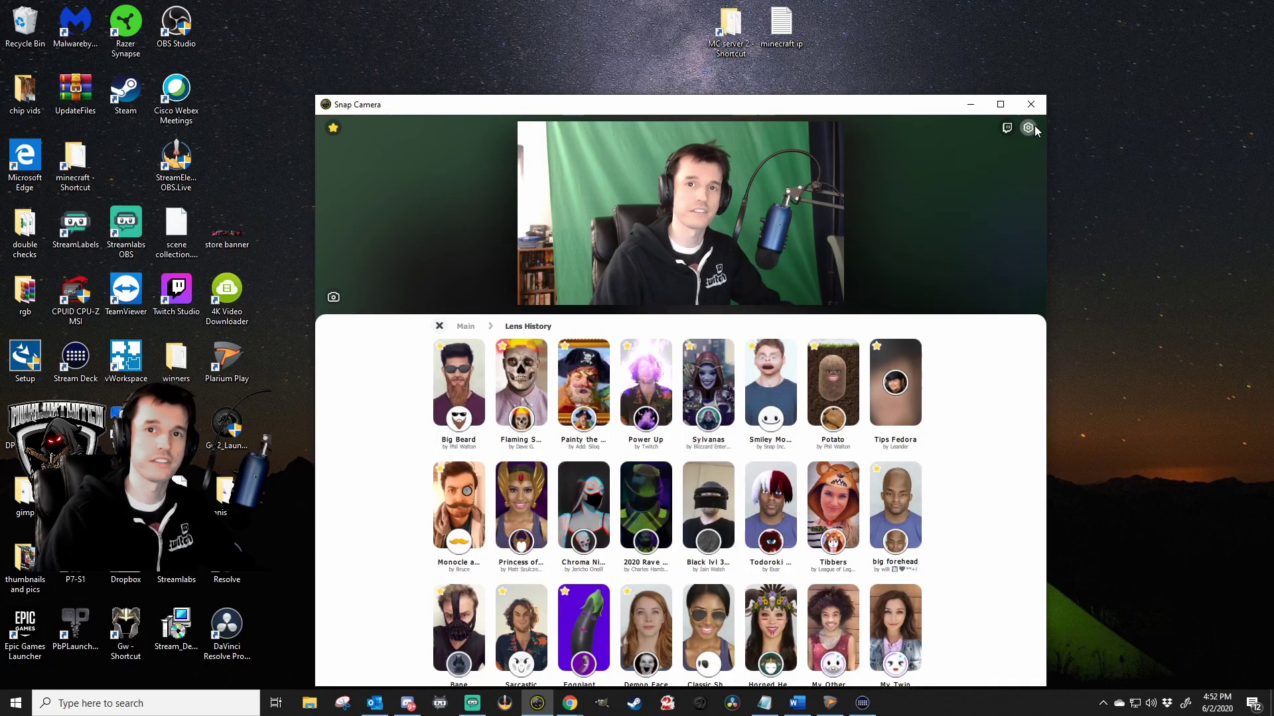
click(1028, 128)
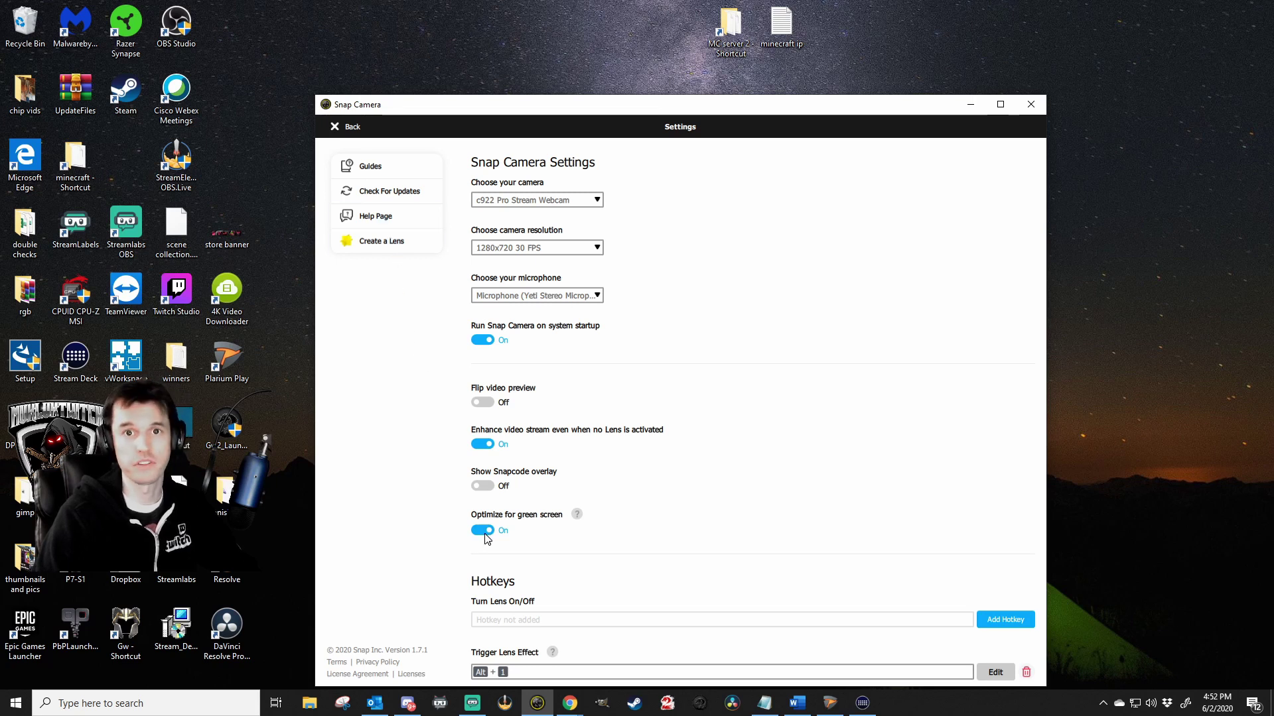
scroll(756, 412, down, 3)
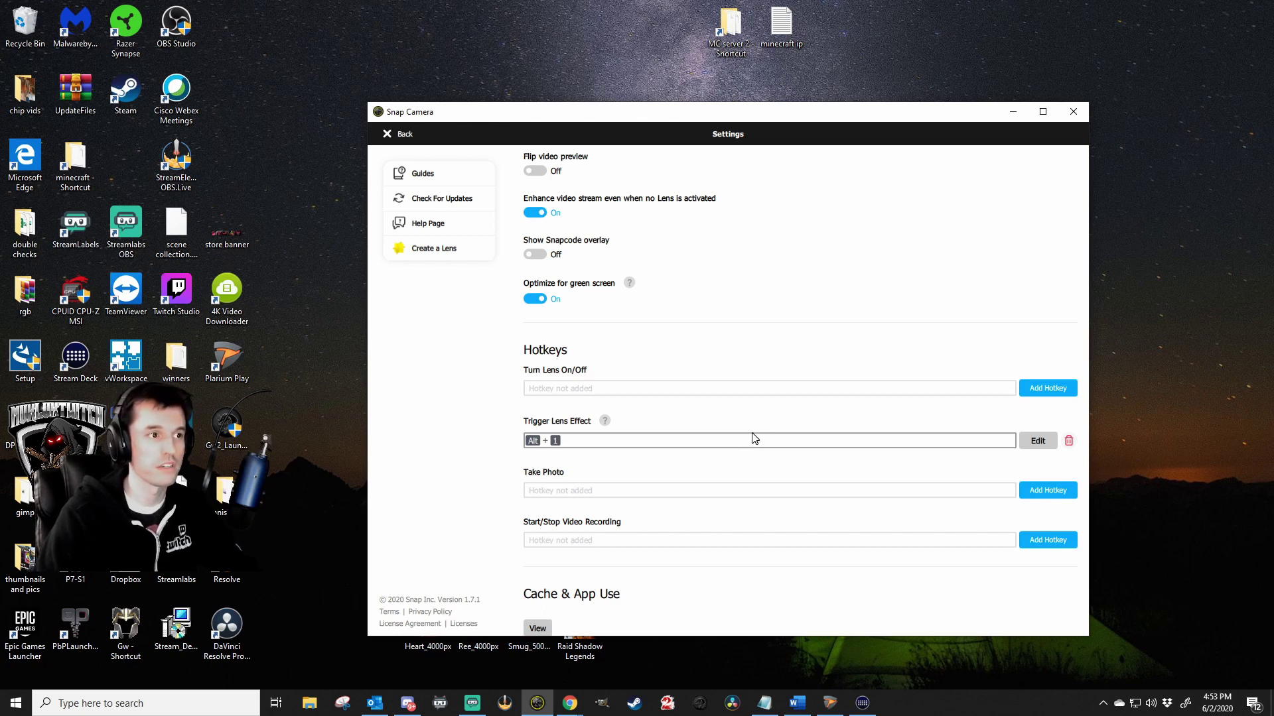
click(390, 137)
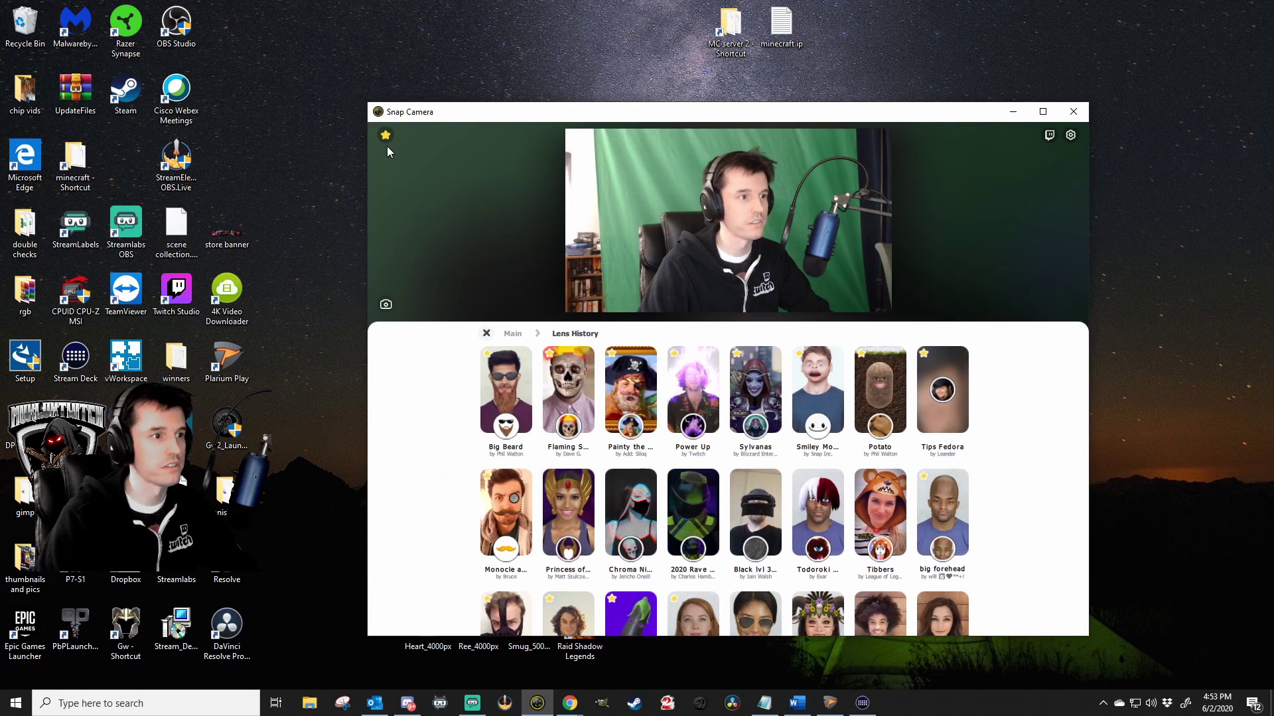
Step: Apply the Power Up lens, then switch it off with the Alt+1 hotkey
click(702, 384)
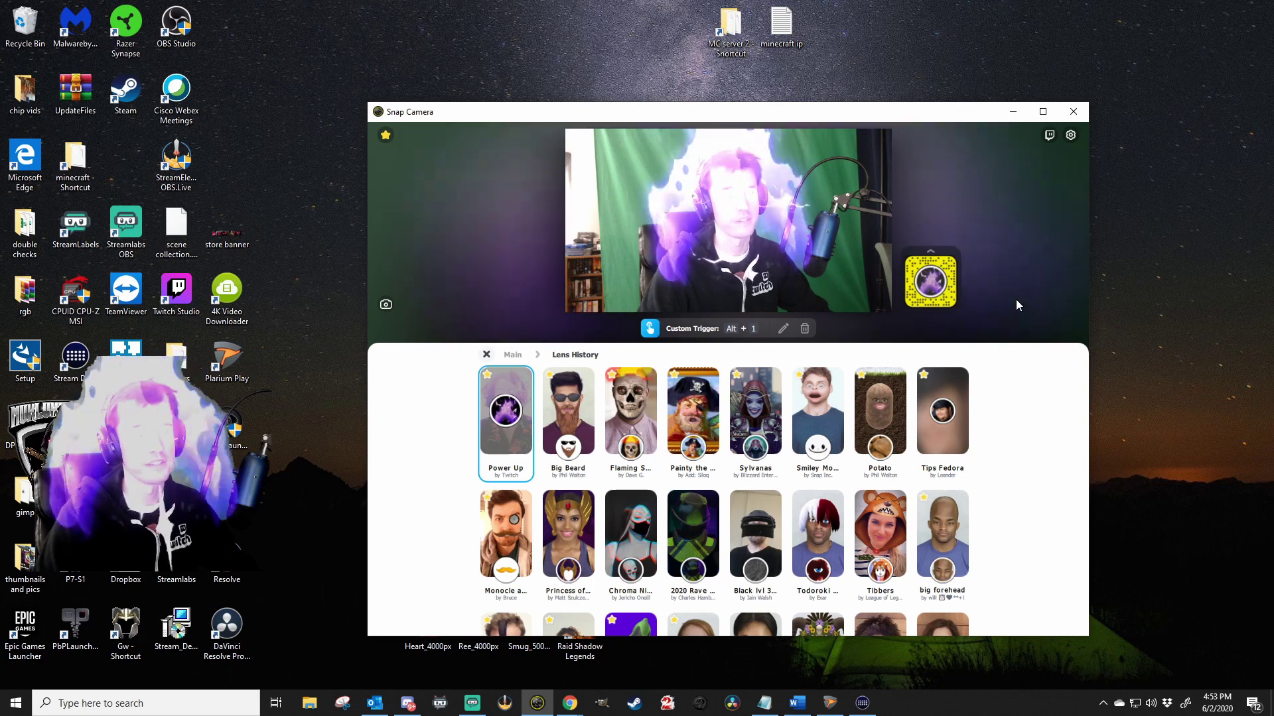
key(alt+1)
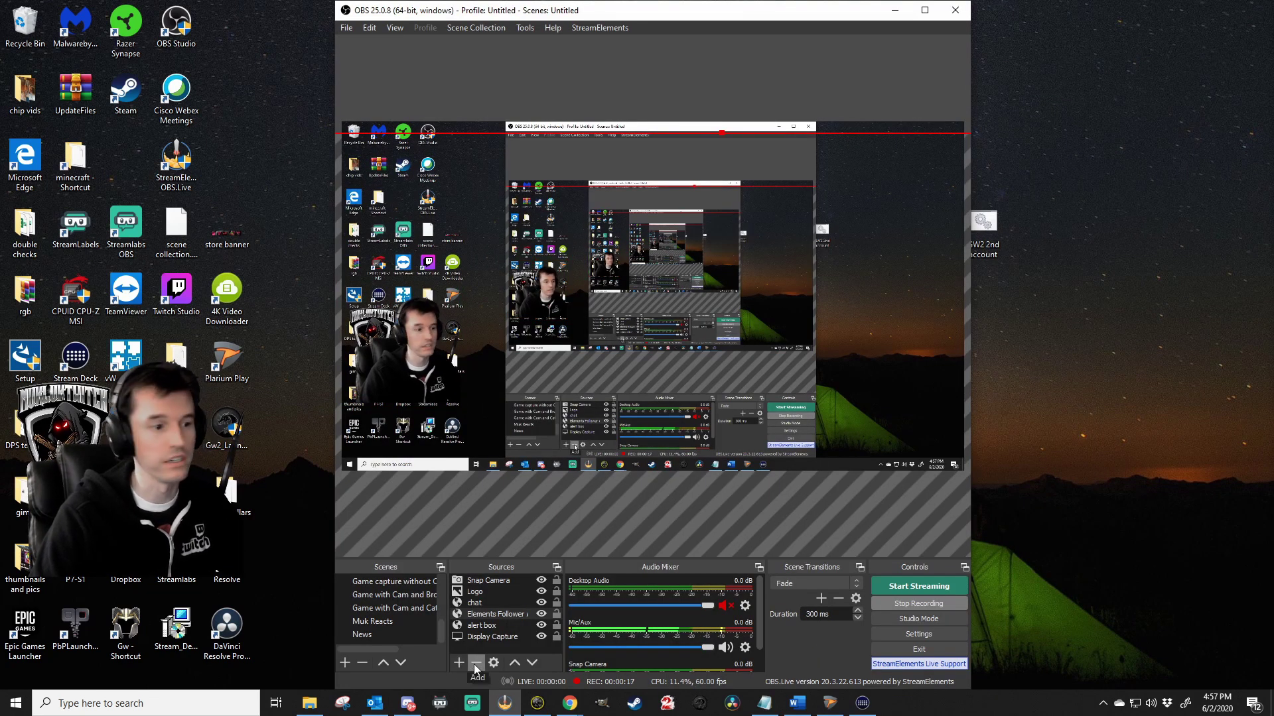
Step: Start adding a Video Capture Device source in OBS, then cancel it
click(456, 666)
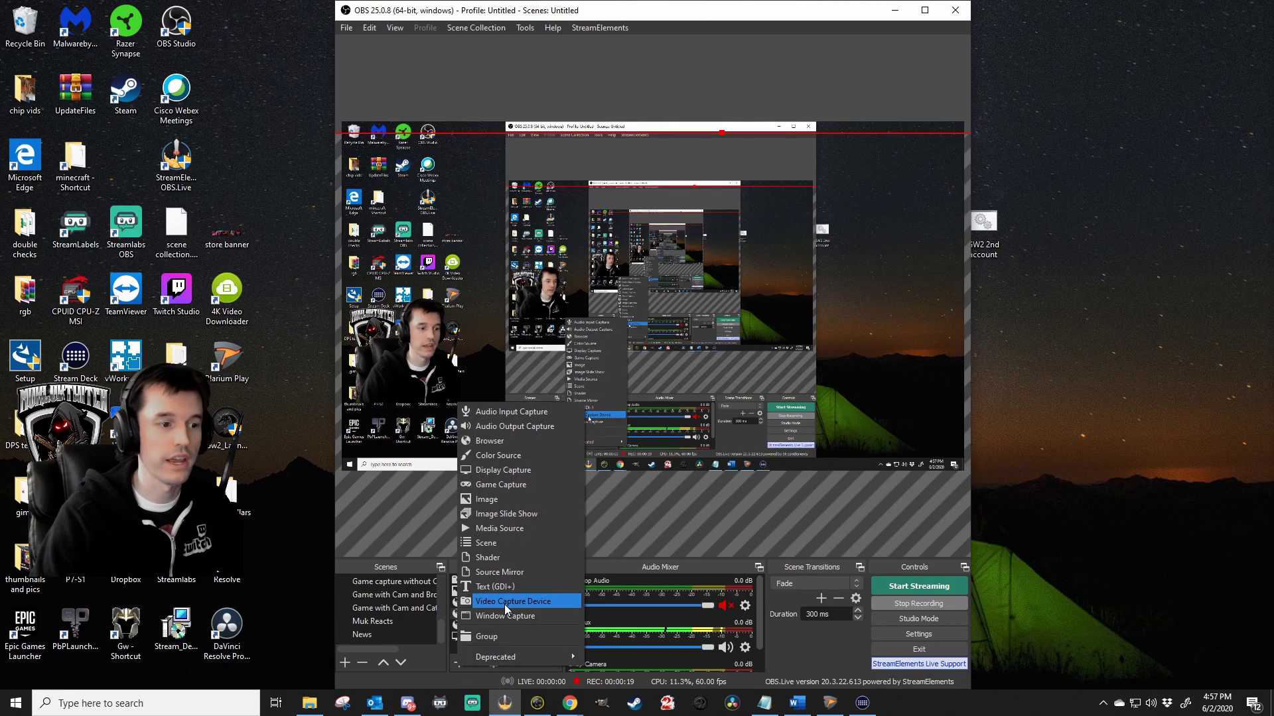
click(504, 601)
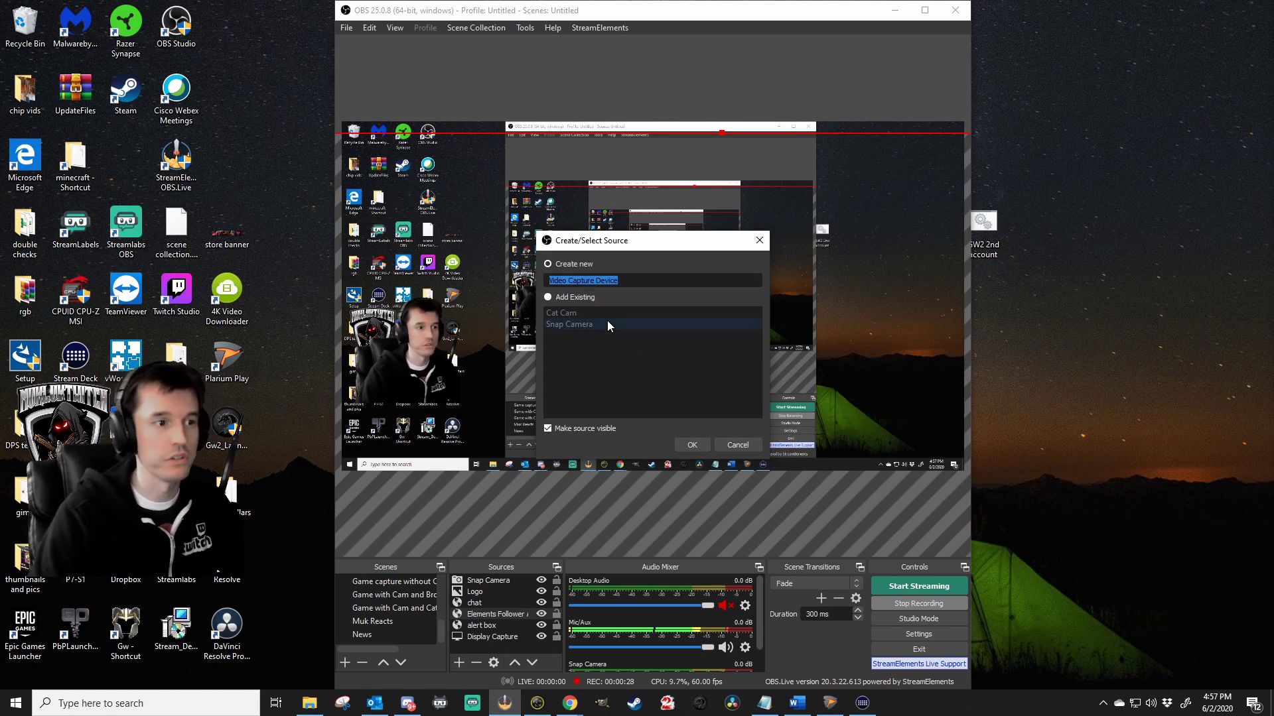
click(738, 445)
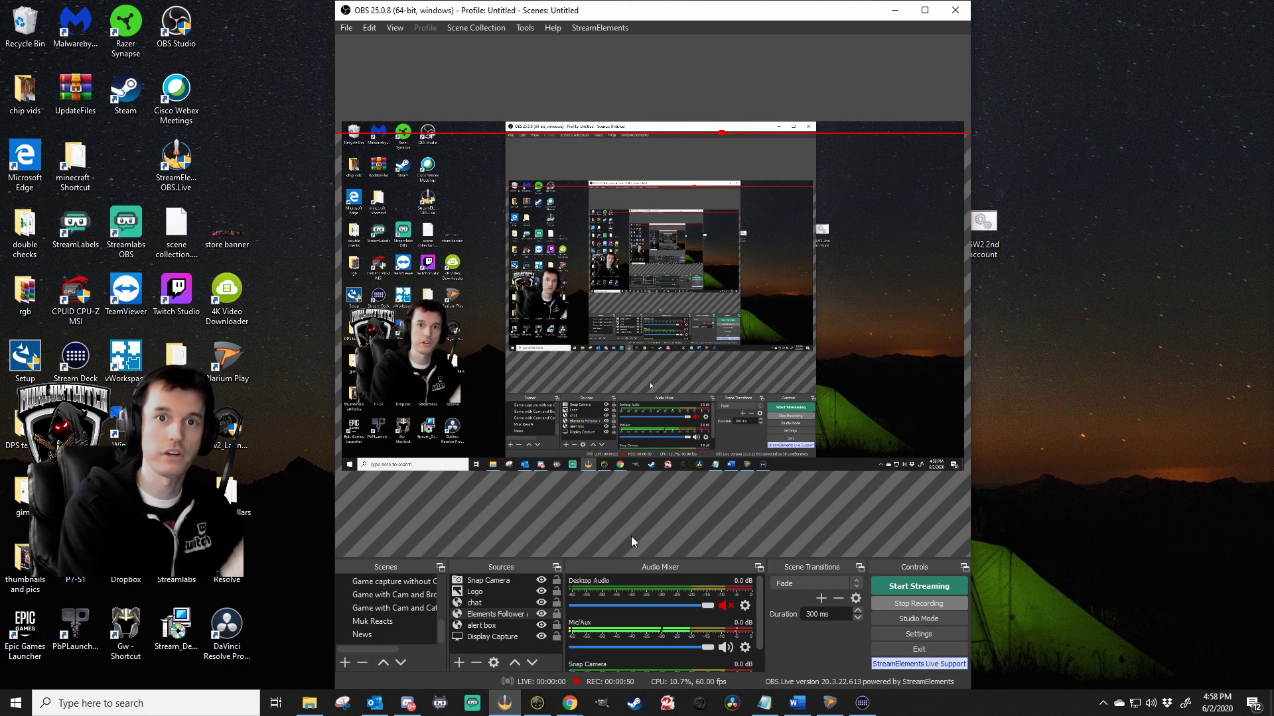
Step: Open the Filters window for the Snap Camera source to view its Chroma Key
click(493, 584)
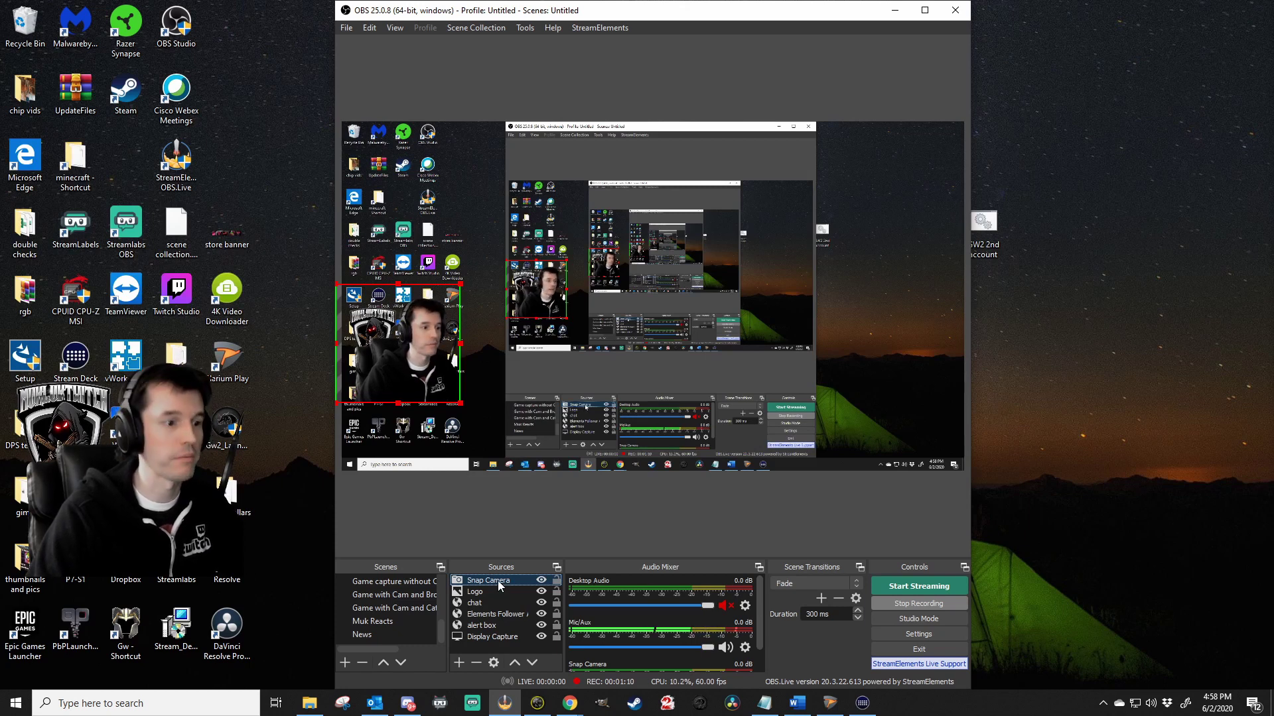
right_click(498, 580)
click(528, 560)
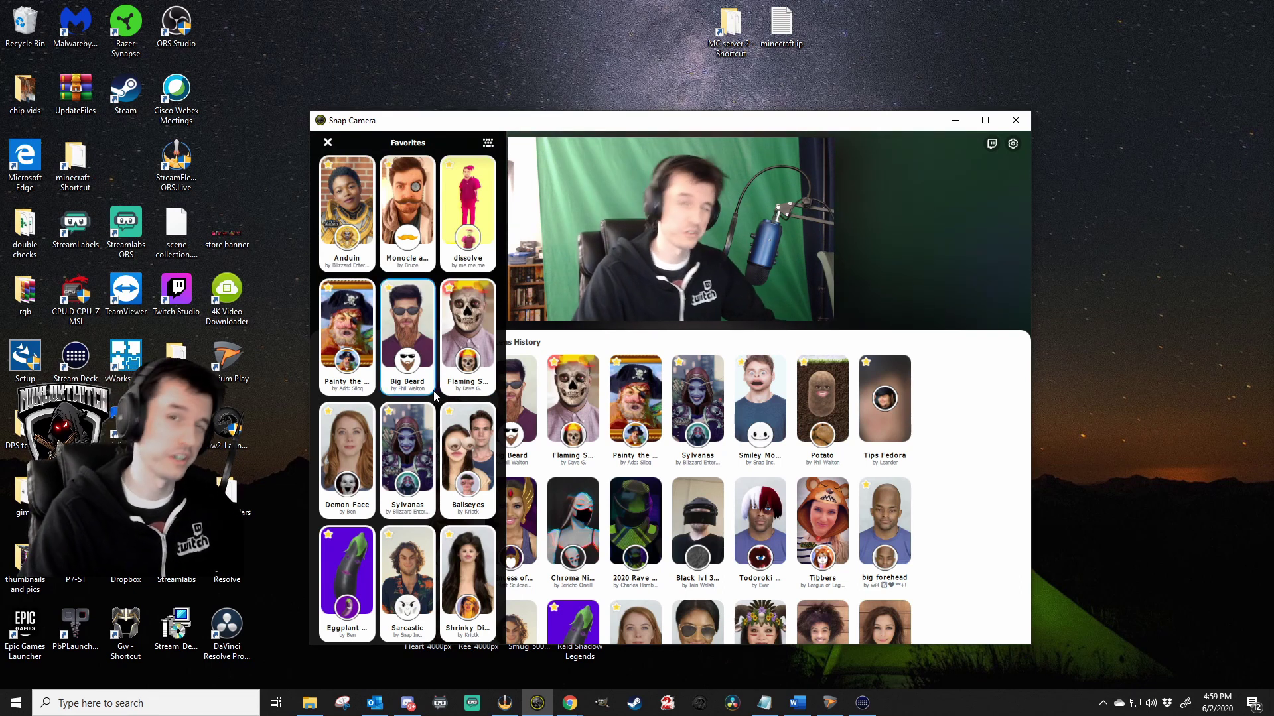
Step: Apply the Eggplant lens from the Favorites list to the webcam
click(352, 570)
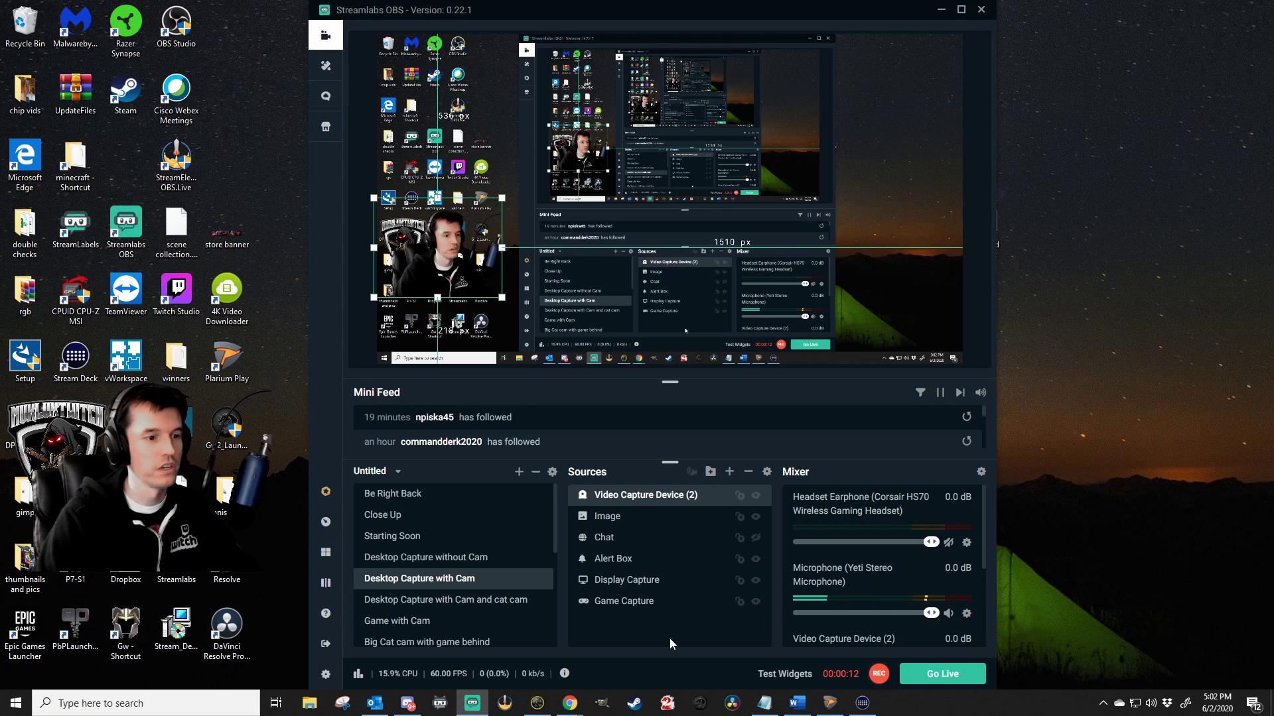
Step: Close the Add Source dialog unused, then open Filters for Video Capture Device (2)
click(729, 471)
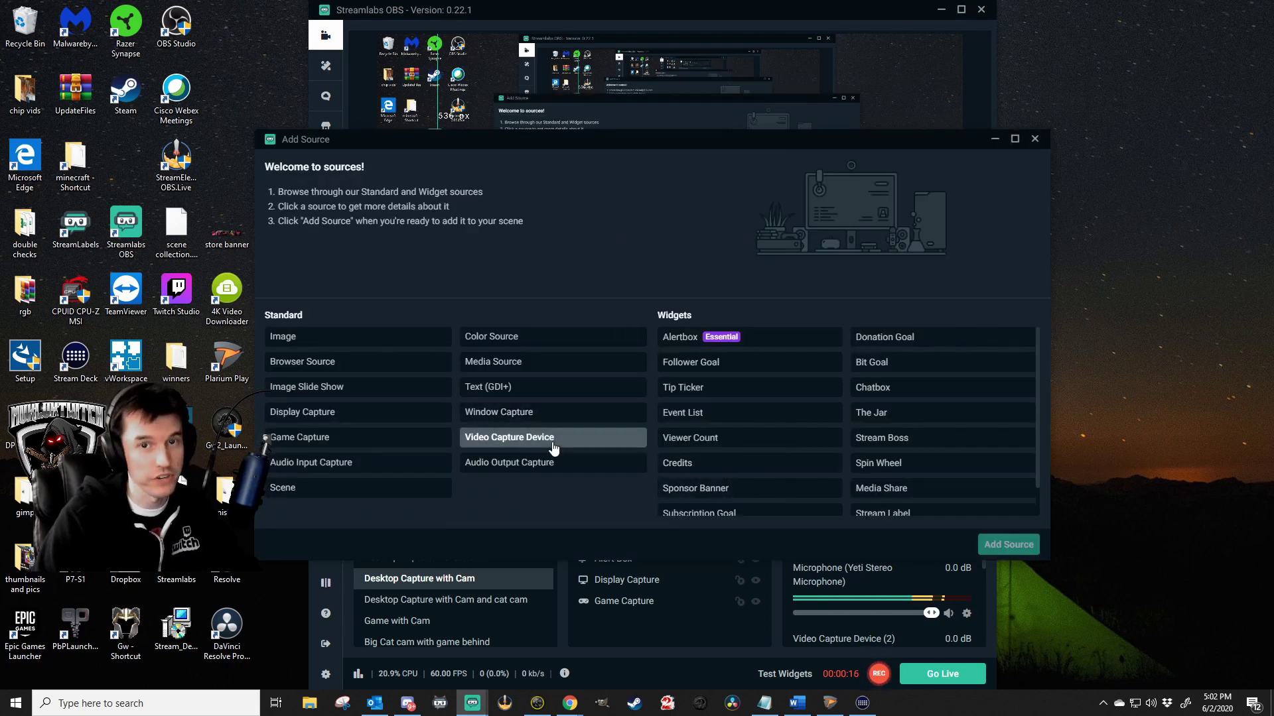
click(1035, 140)
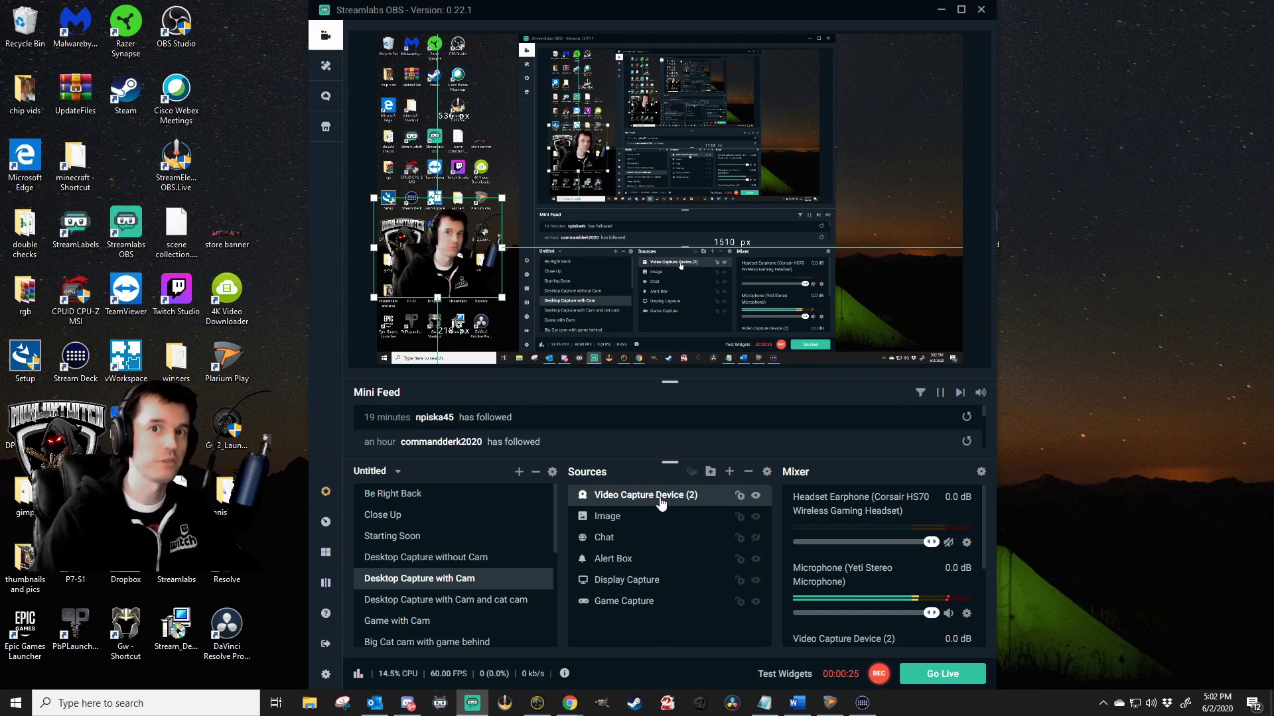
right_click(630, 497)
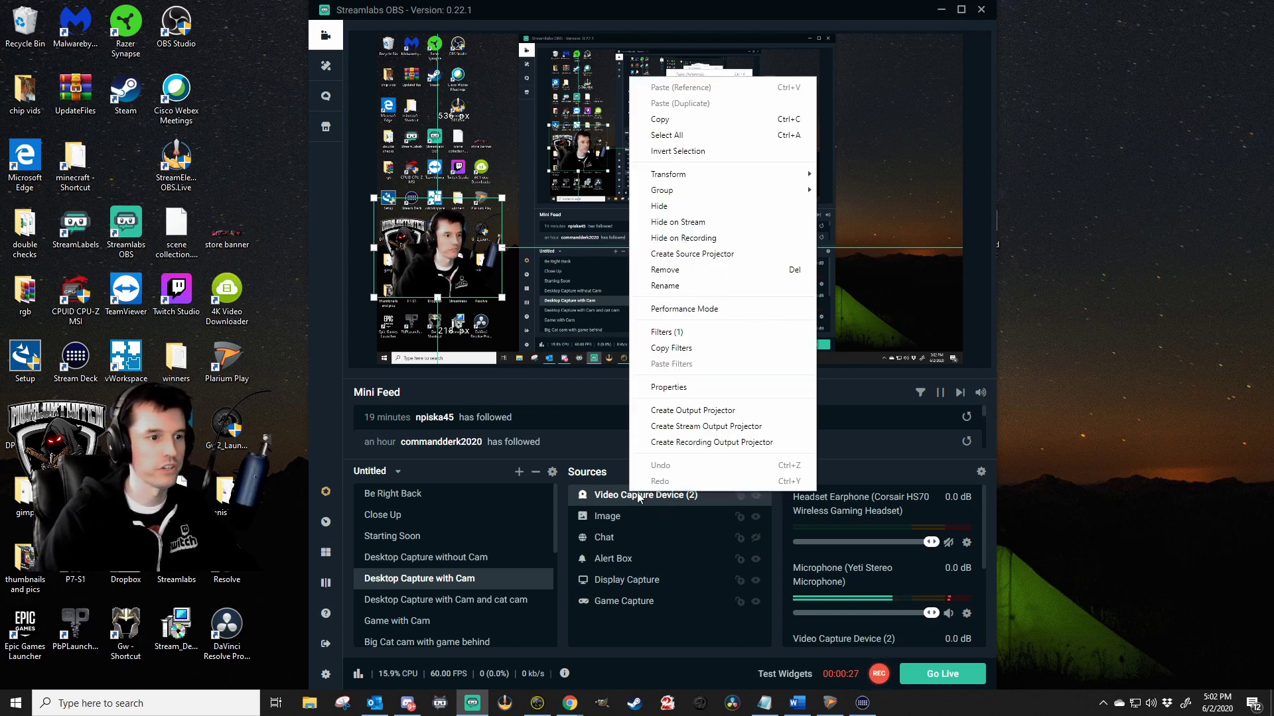
click(663, 332)
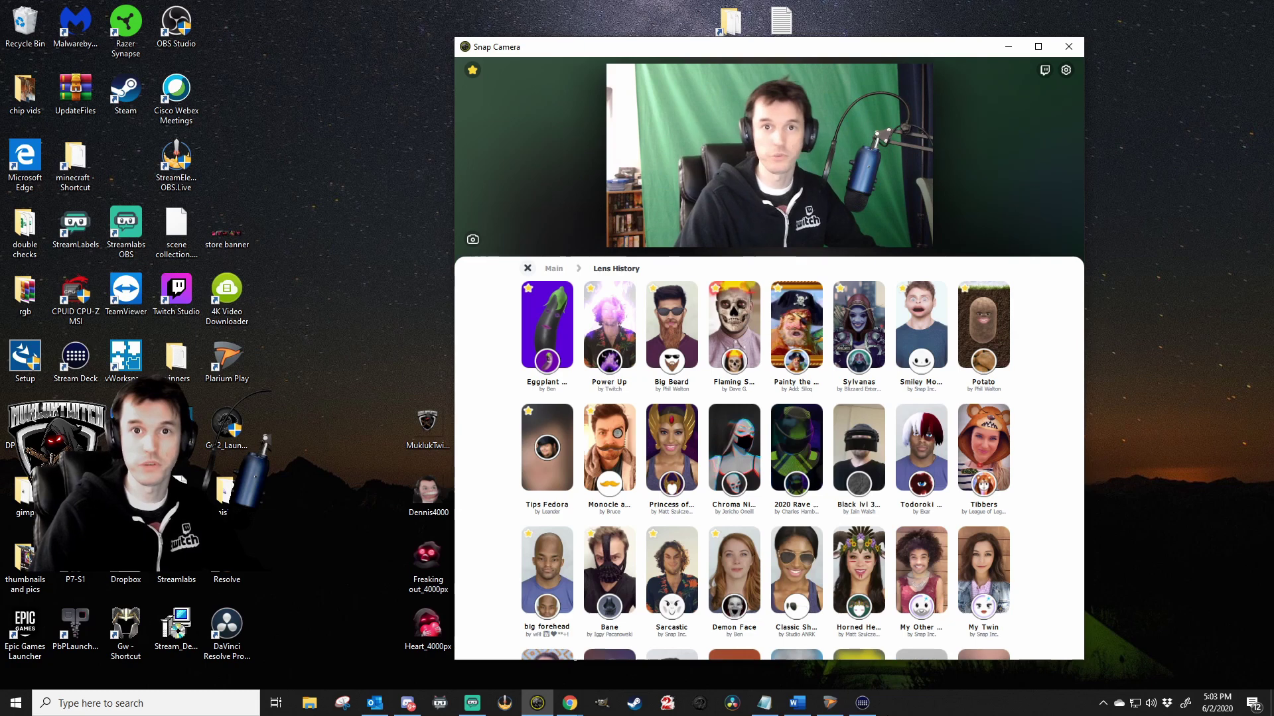
Step: Browse the main lens list, return to Lens History, then open the Favorites list
click(527, 268)
scroll(856, 398, down, 10)
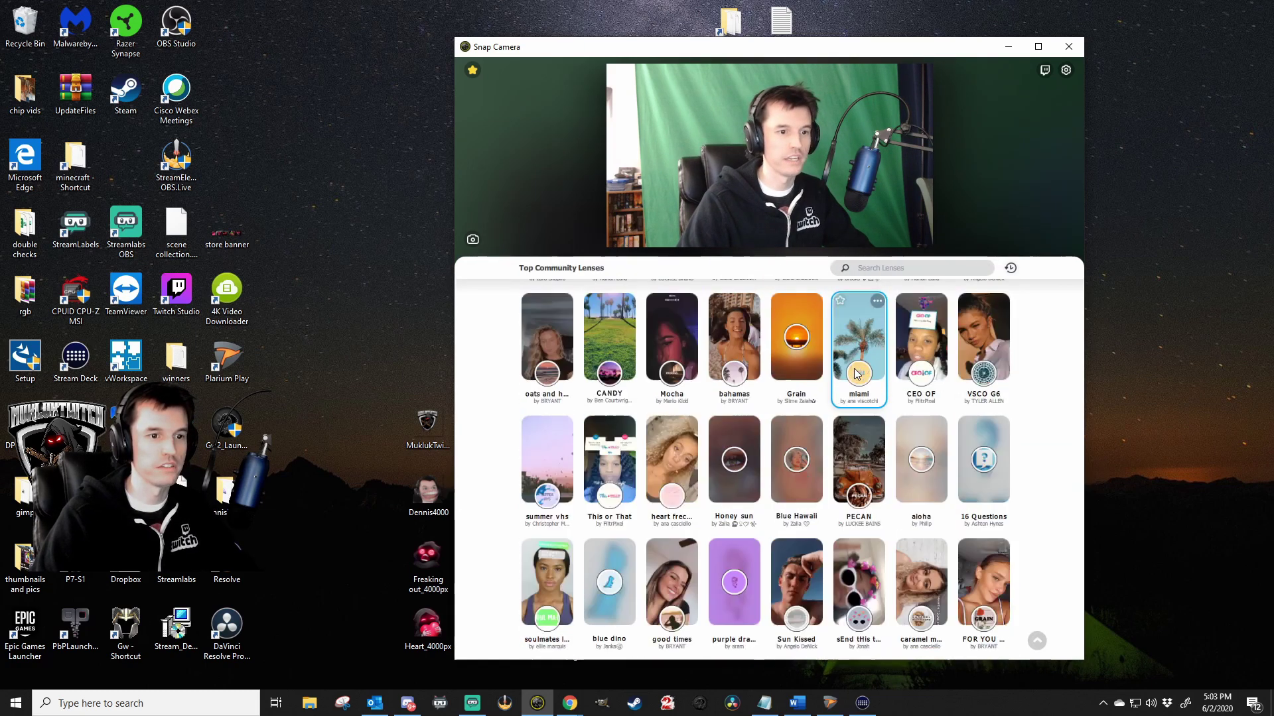
scroll(861, 431, up, 10)
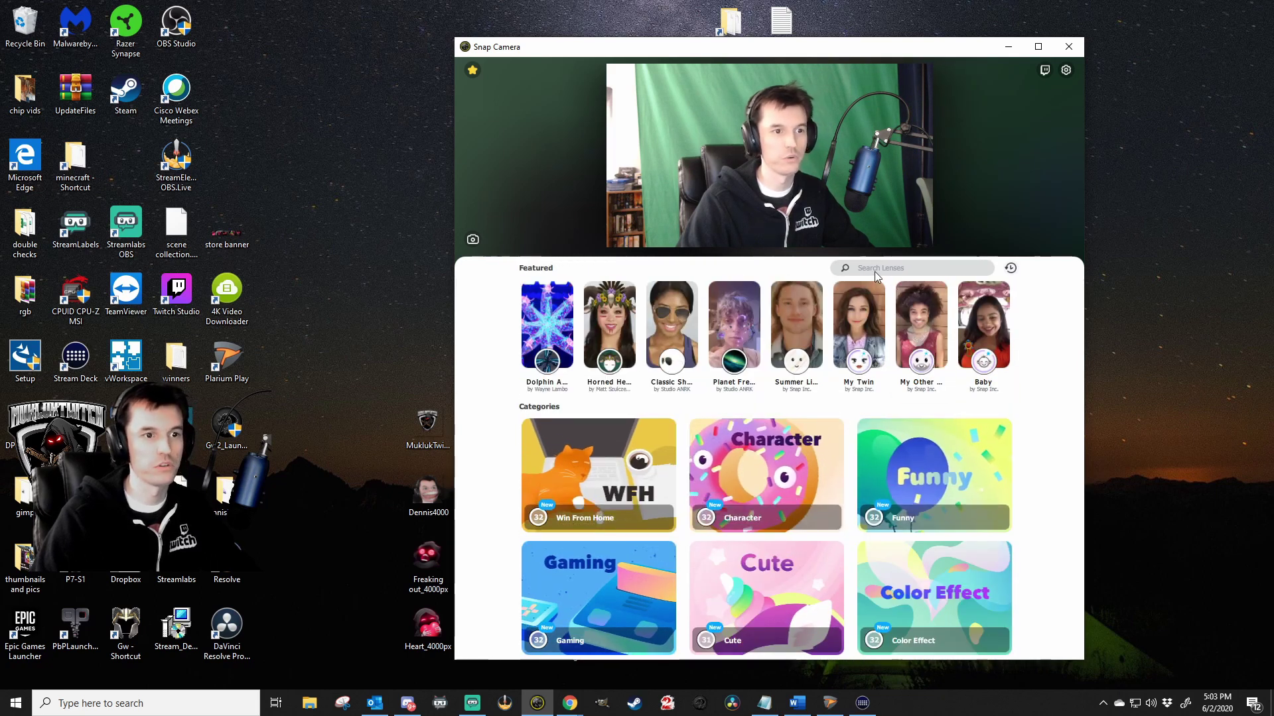
mouse_move(1002, 296)
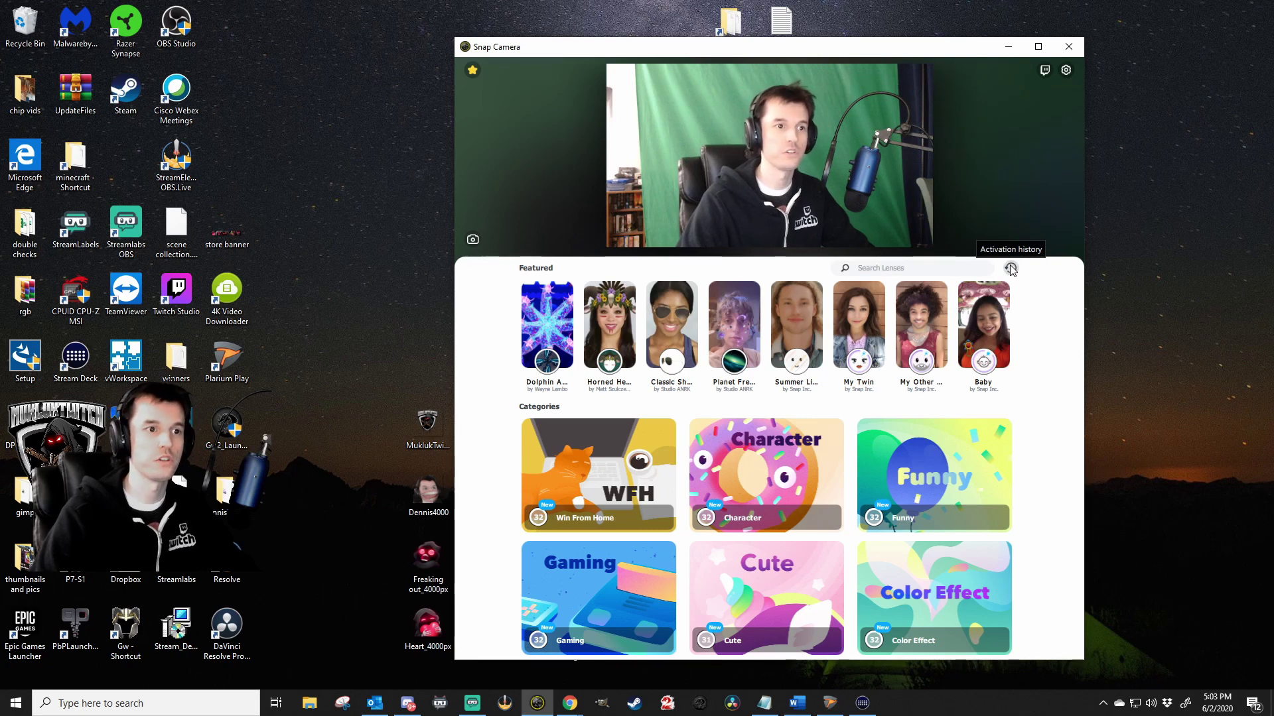
click(1011, 268)
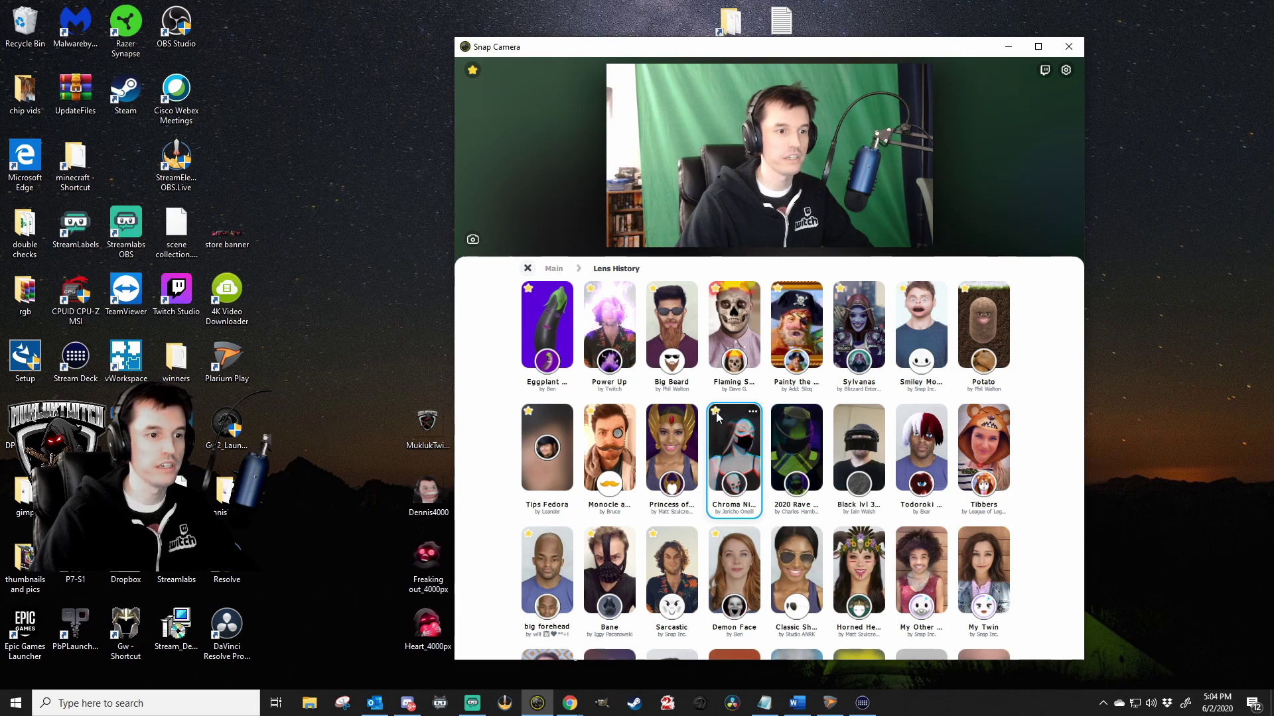
click(472, 70)
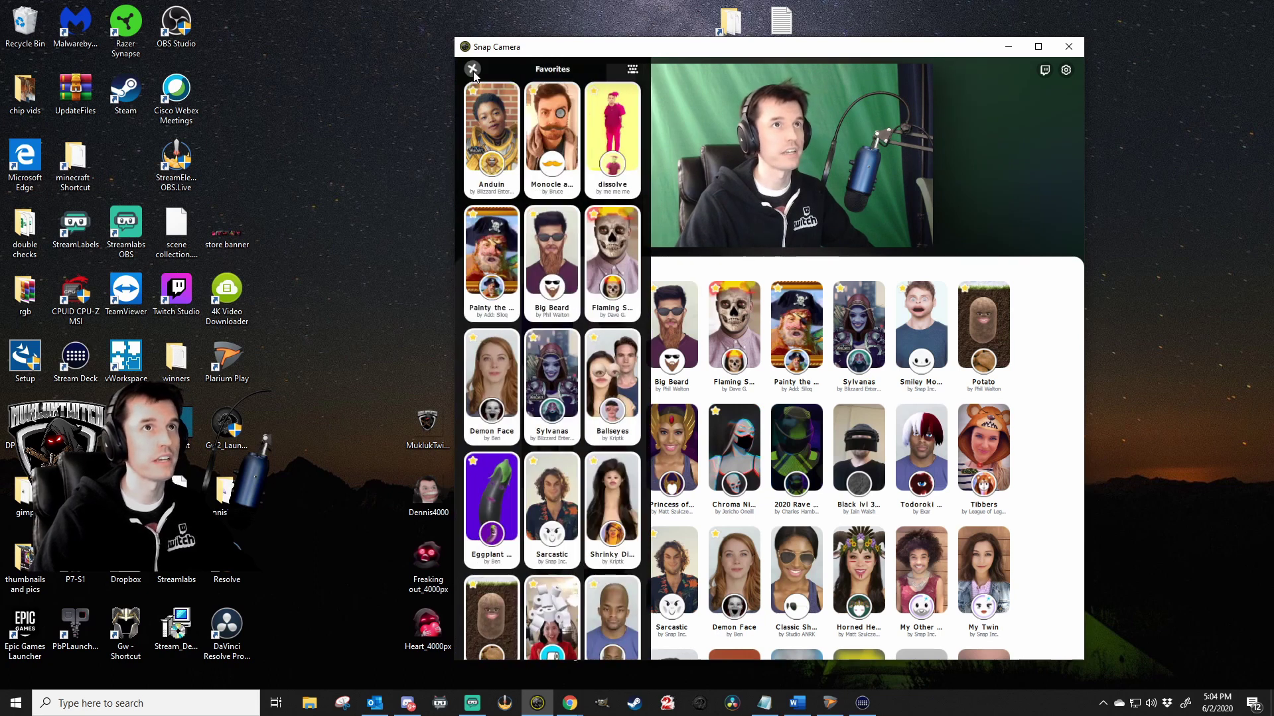
Step: Remove the Chroma lens from the Favorites list
scroll(579, 361, down, 4)
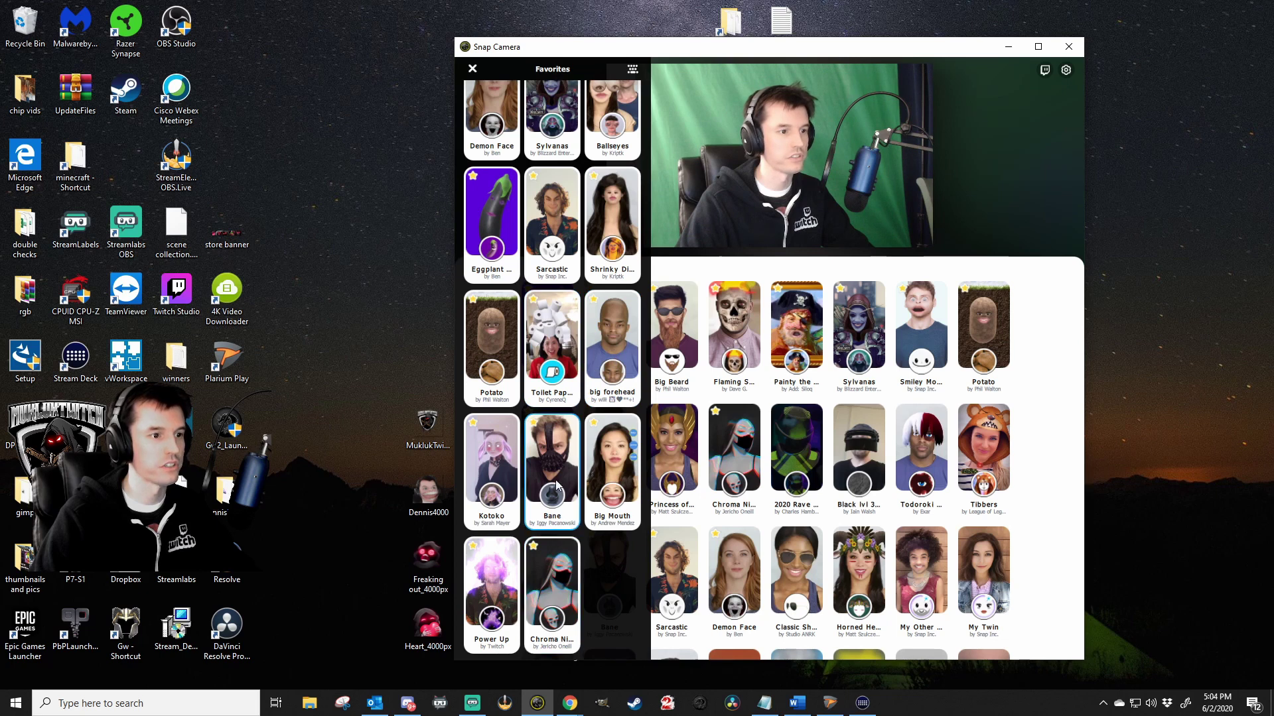
scroll(557, 517, up, 6)
scroll(564, 454, down, 6)
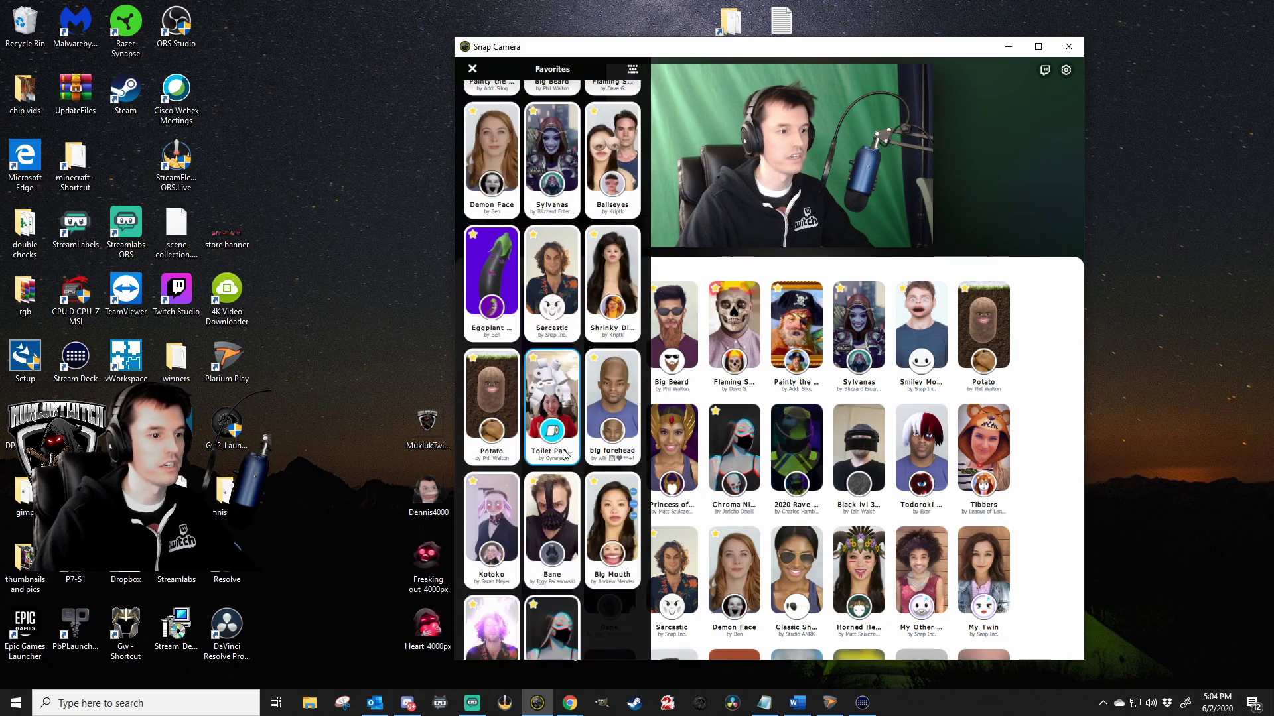
click(534, 546)
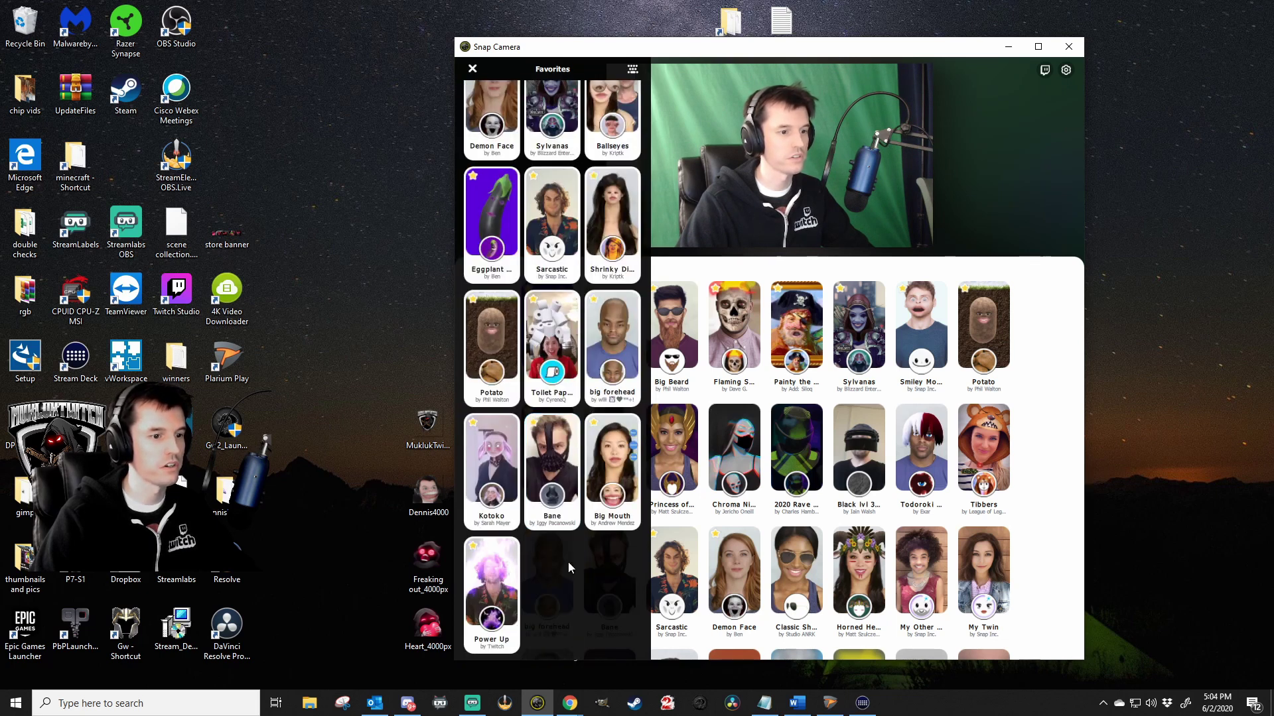
Step: Try the Monocle and Big Beard lenses, then apply Painty the Pirate
scroll(579, 555, up, 6)
click(556, 278)
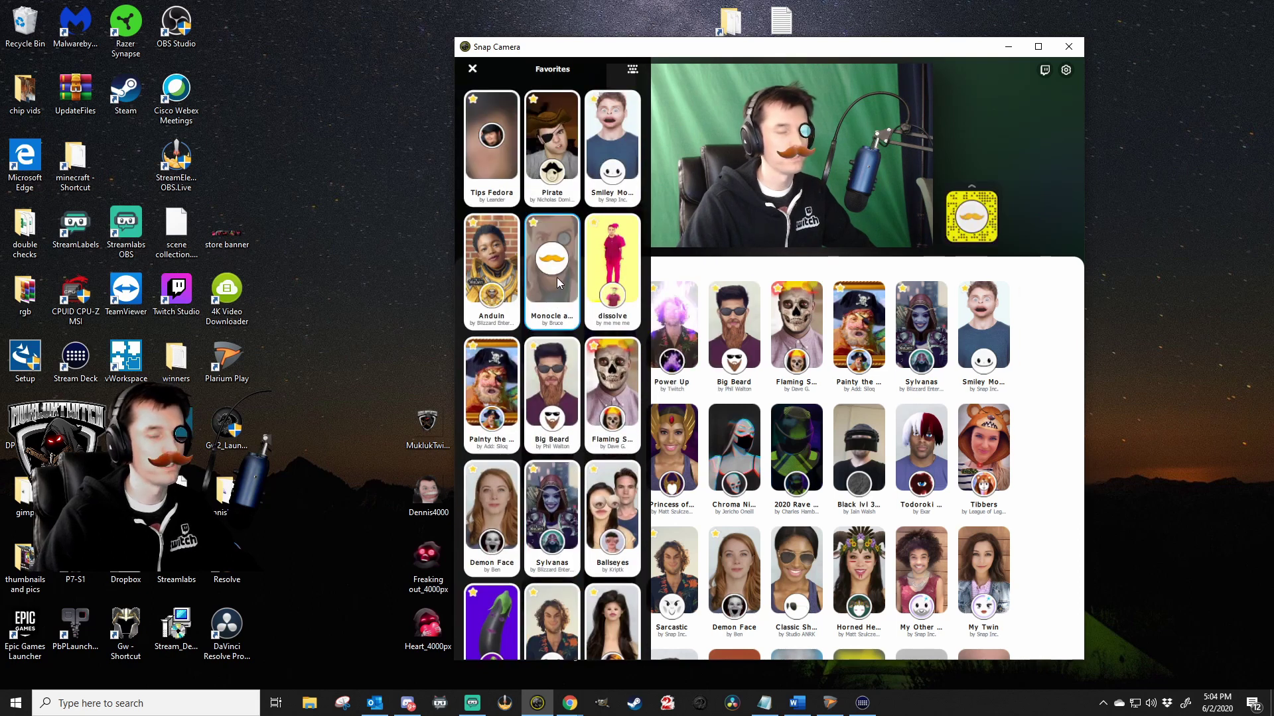
click(556, 277)
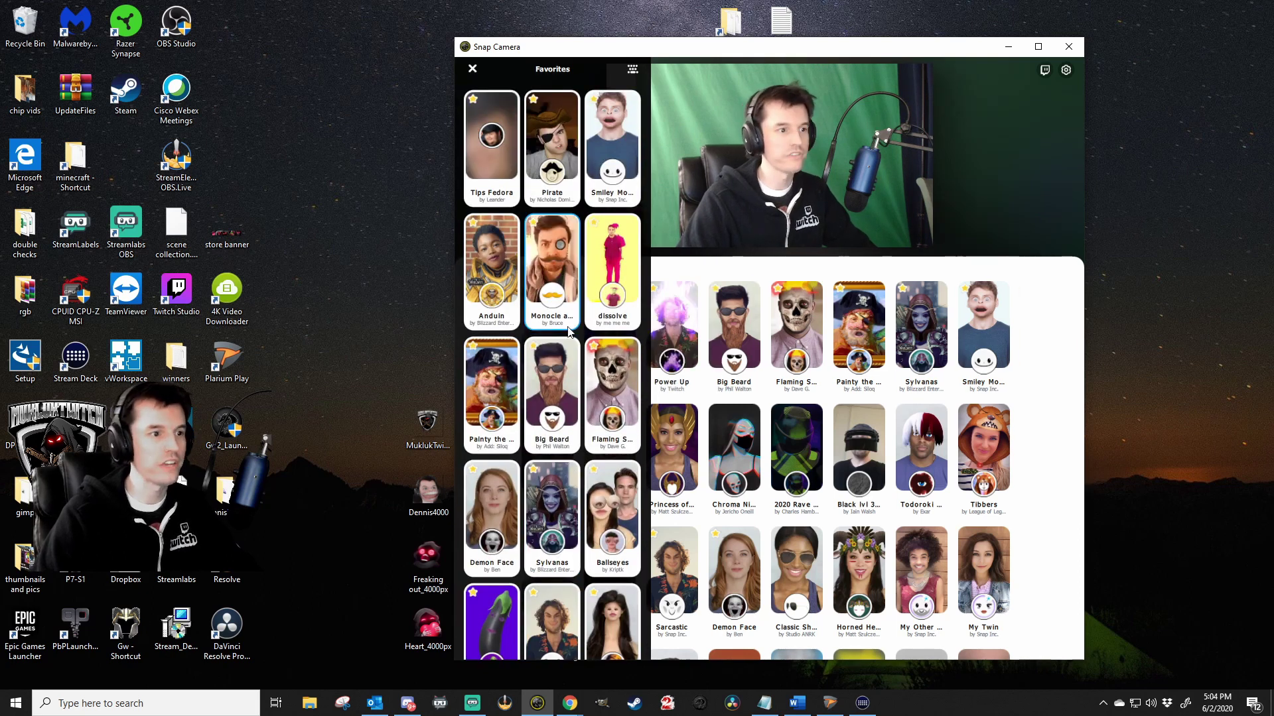
click(552, 373)
click(563, 373)
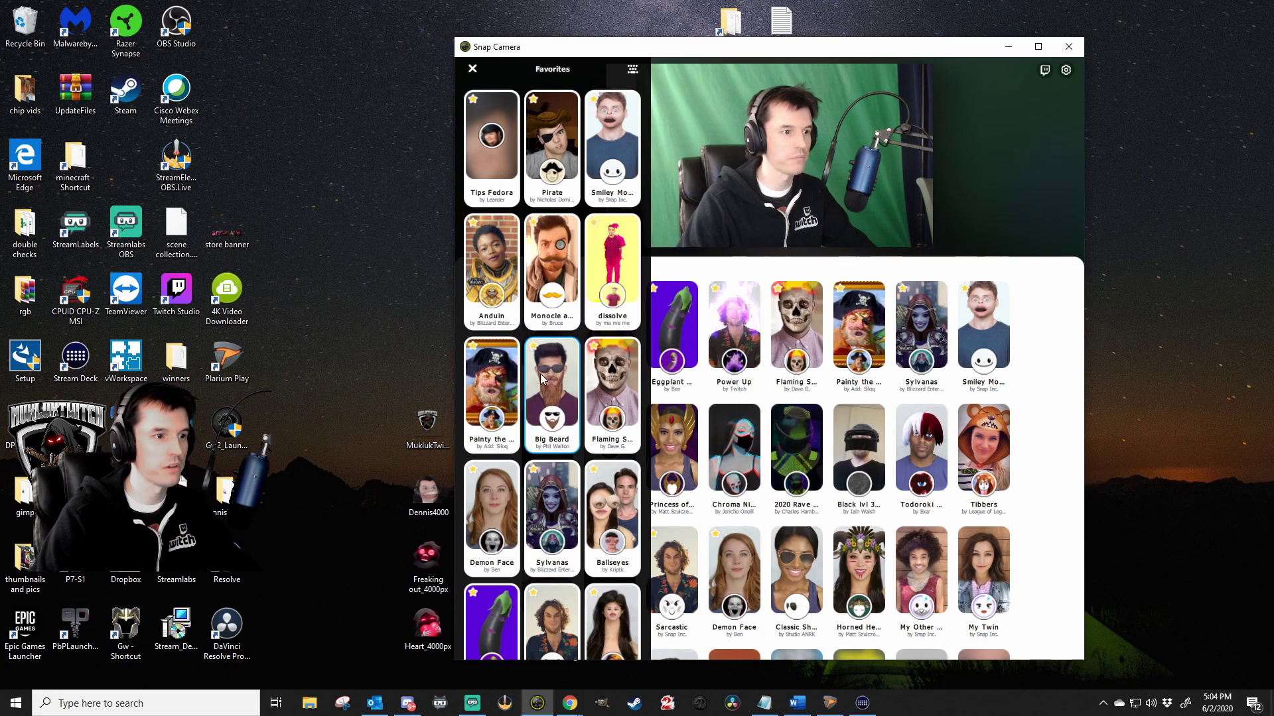
click(499, 367)
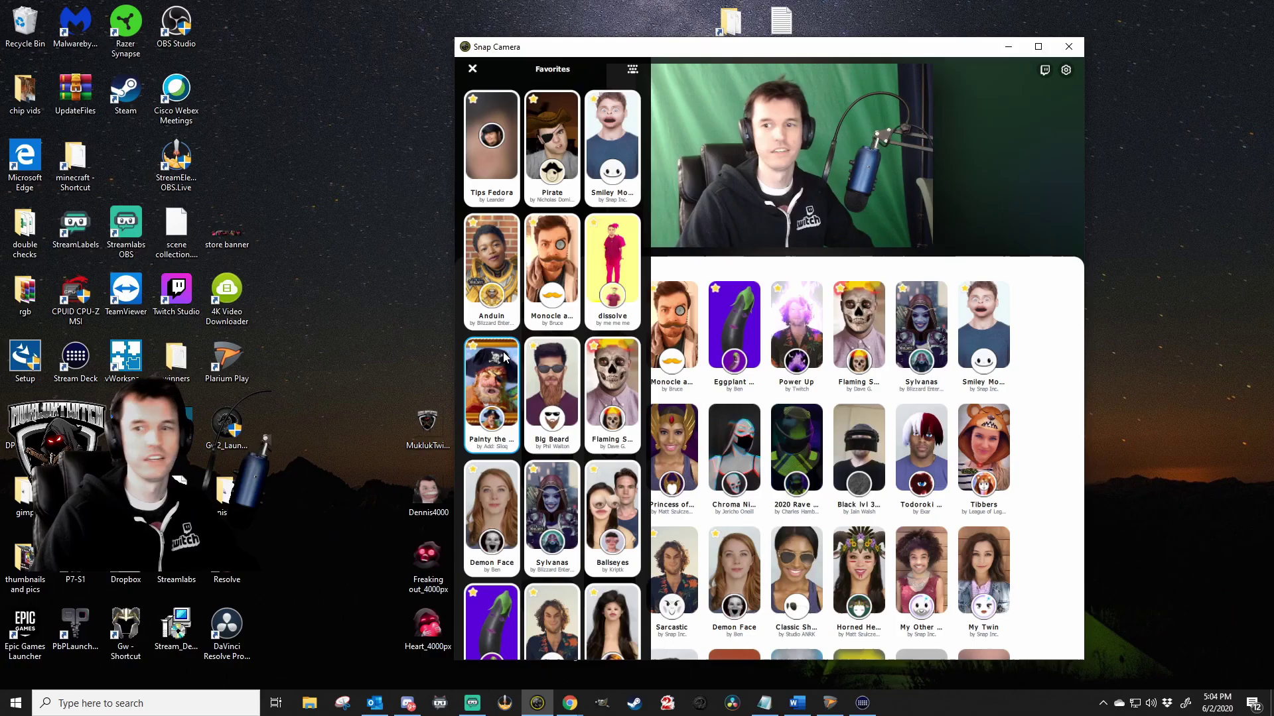
Step: Apply the Monocle lens, then view the Lens Hotkeys list of assigned shortcuts
click(556, 302)
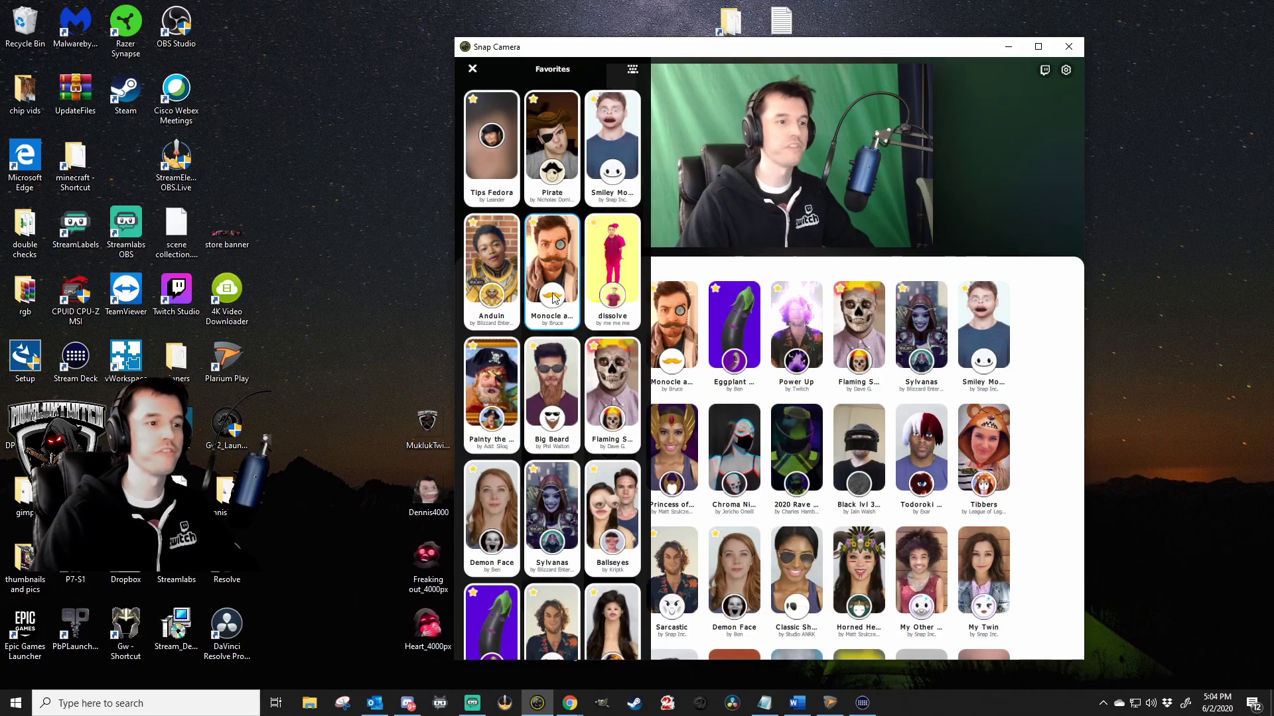
click(633, 70)
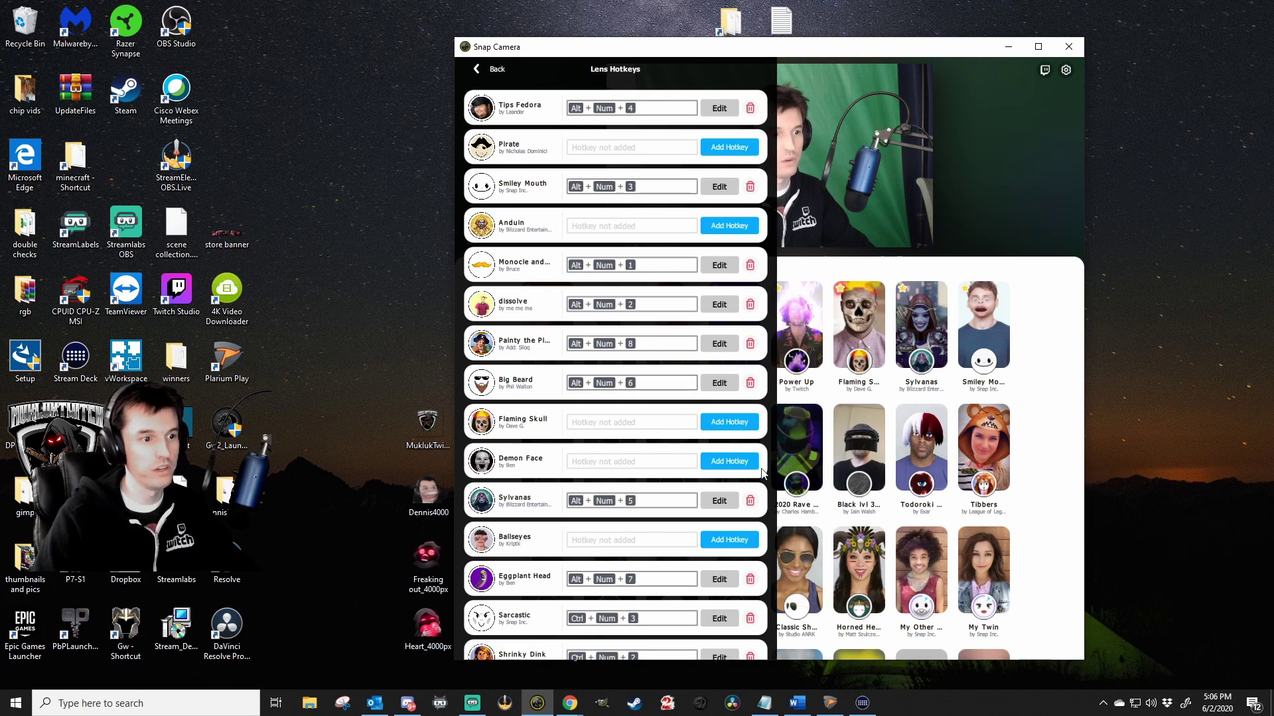
scroll(626, 568, down, 3)
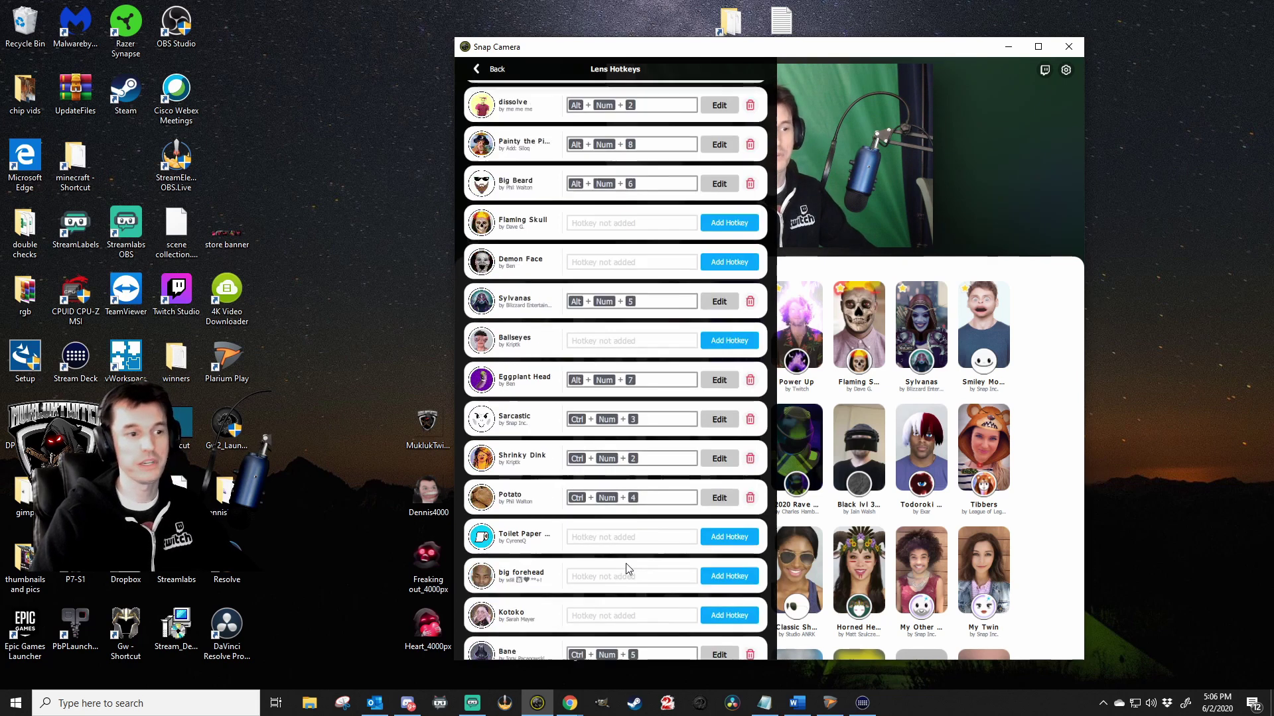
Step: Scroll down the Lens Hotkeys list to review the assigned hotkeys
scroll(627, 568, down, 1)
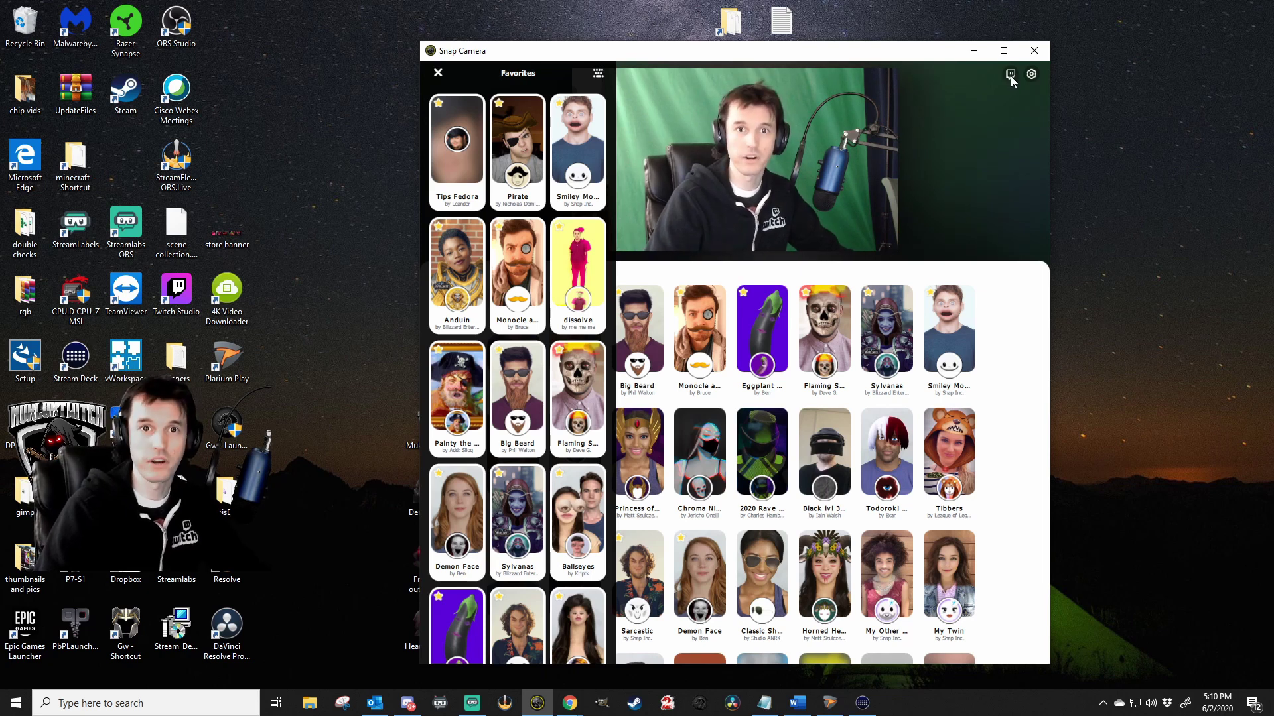
Step: Go to the Stream with Lenses page and connect Snap Camera to Twitch
click(1009, 75)
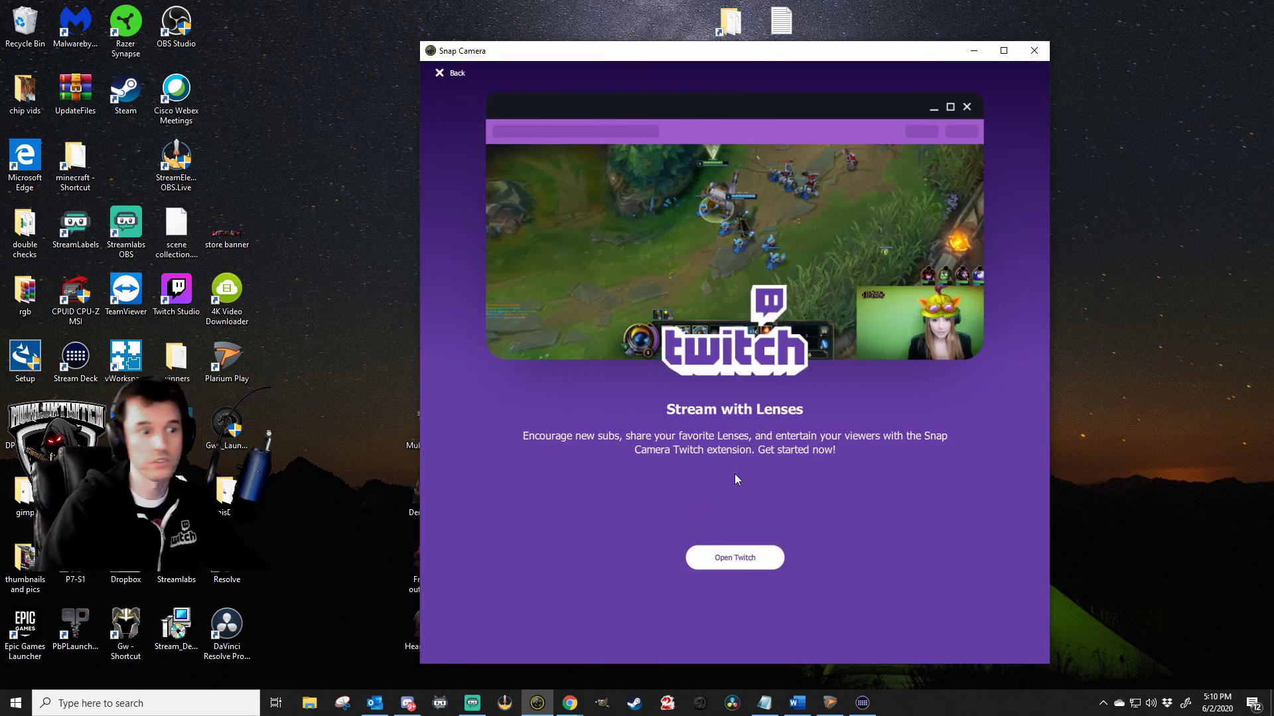
click(734, 557)
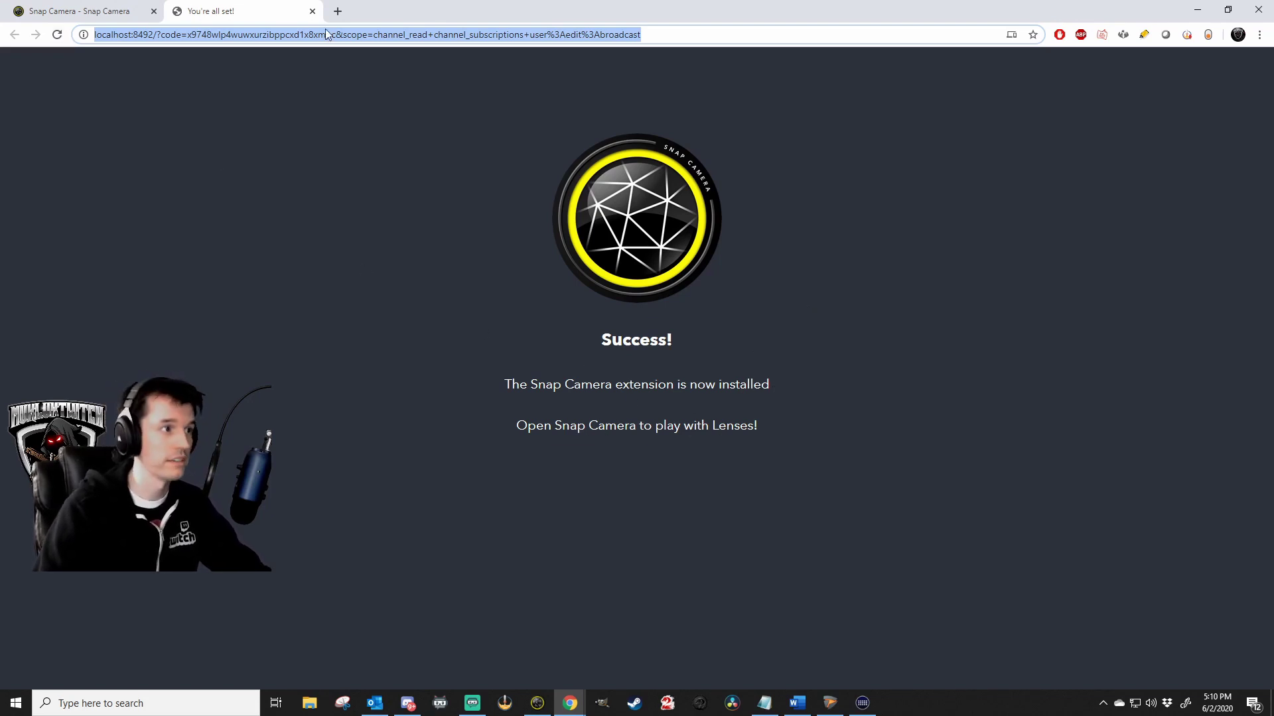
Step: Open the Snap Camera extension's settings from the Twitch Extensions page, shifting the window left
click(338, 14)
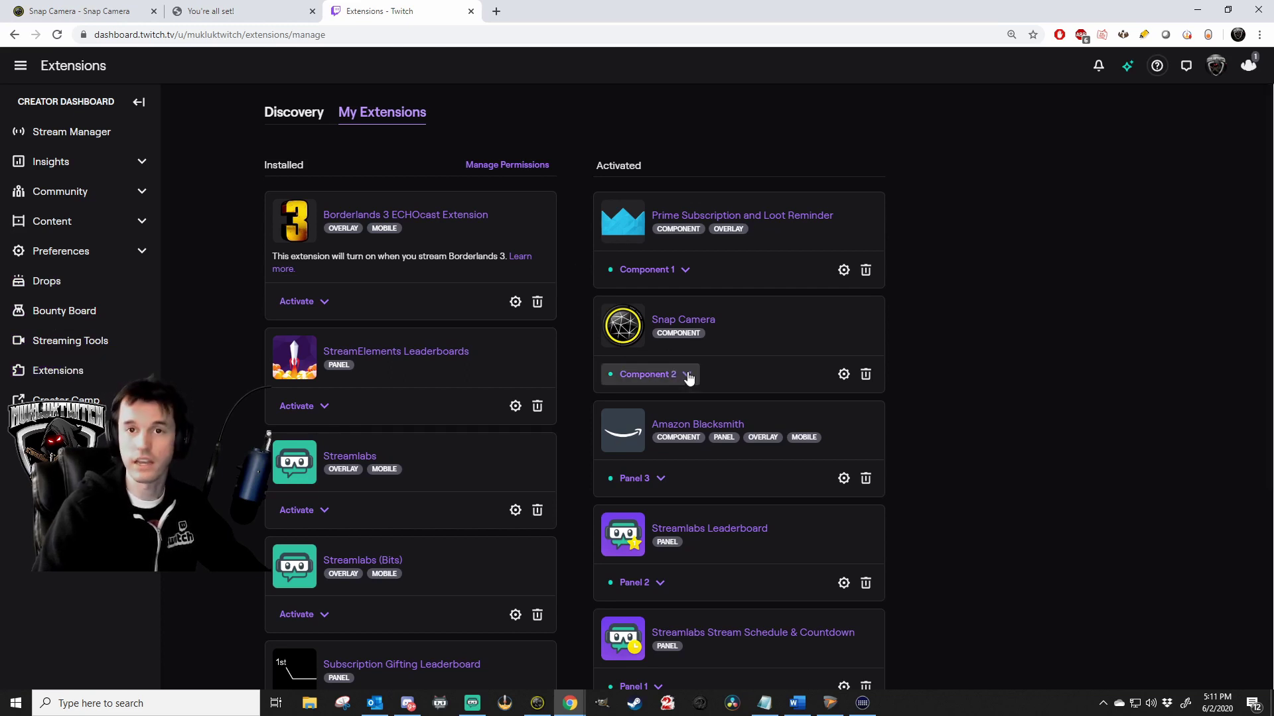
click(845, 375)
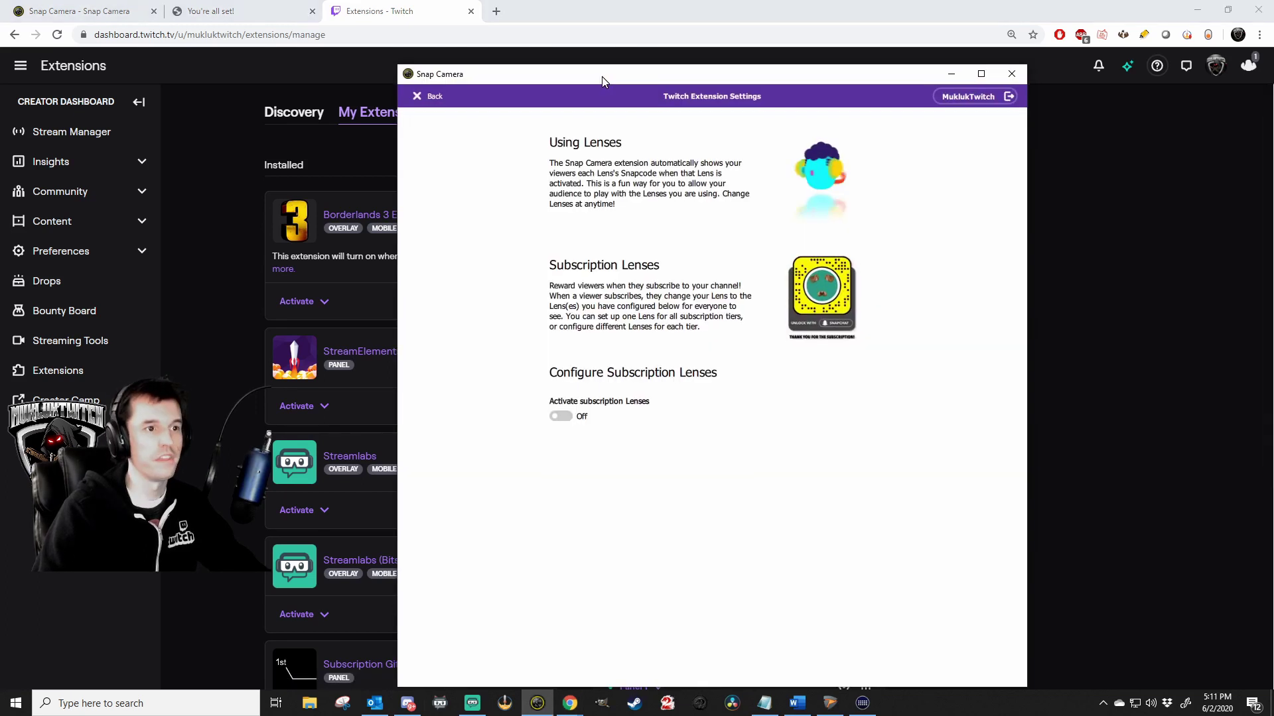
drag(603, 77, 575, 81)
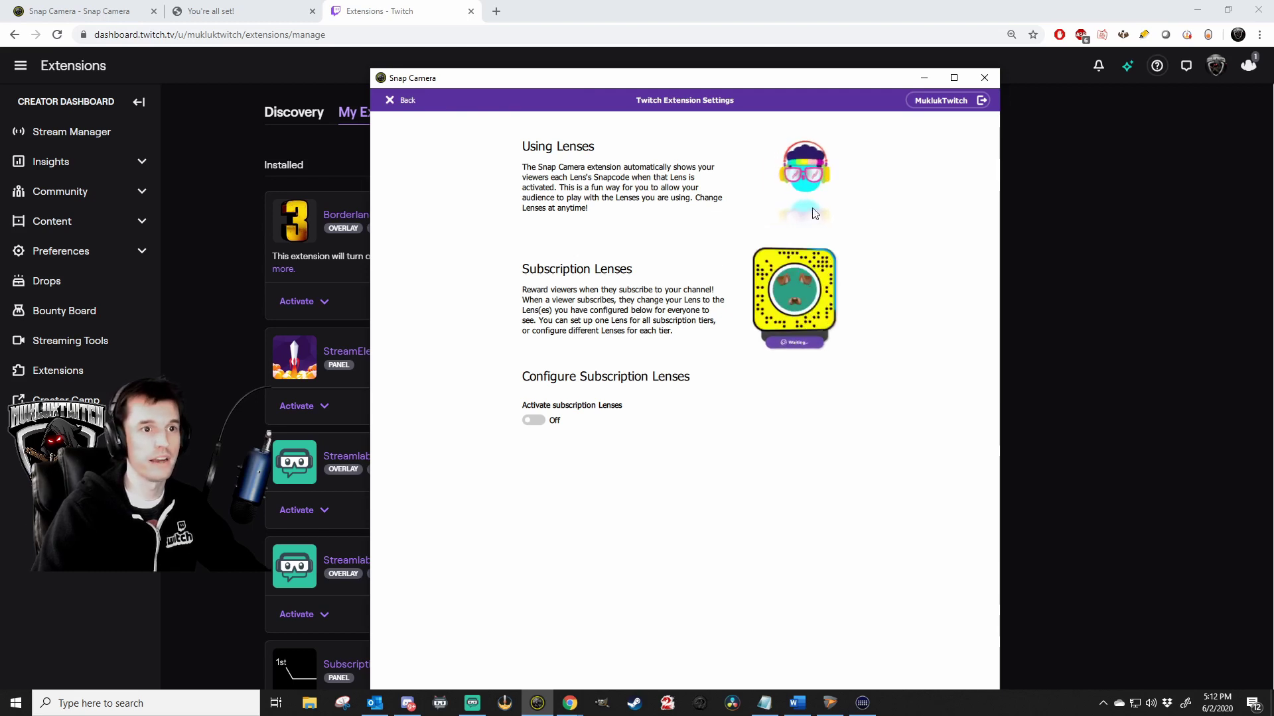
Step: Switch subscription Lenses on, review the options, switch them back off, and return to Twitch extensions
click(532, 420)
scroll(722, 437, down, 2)
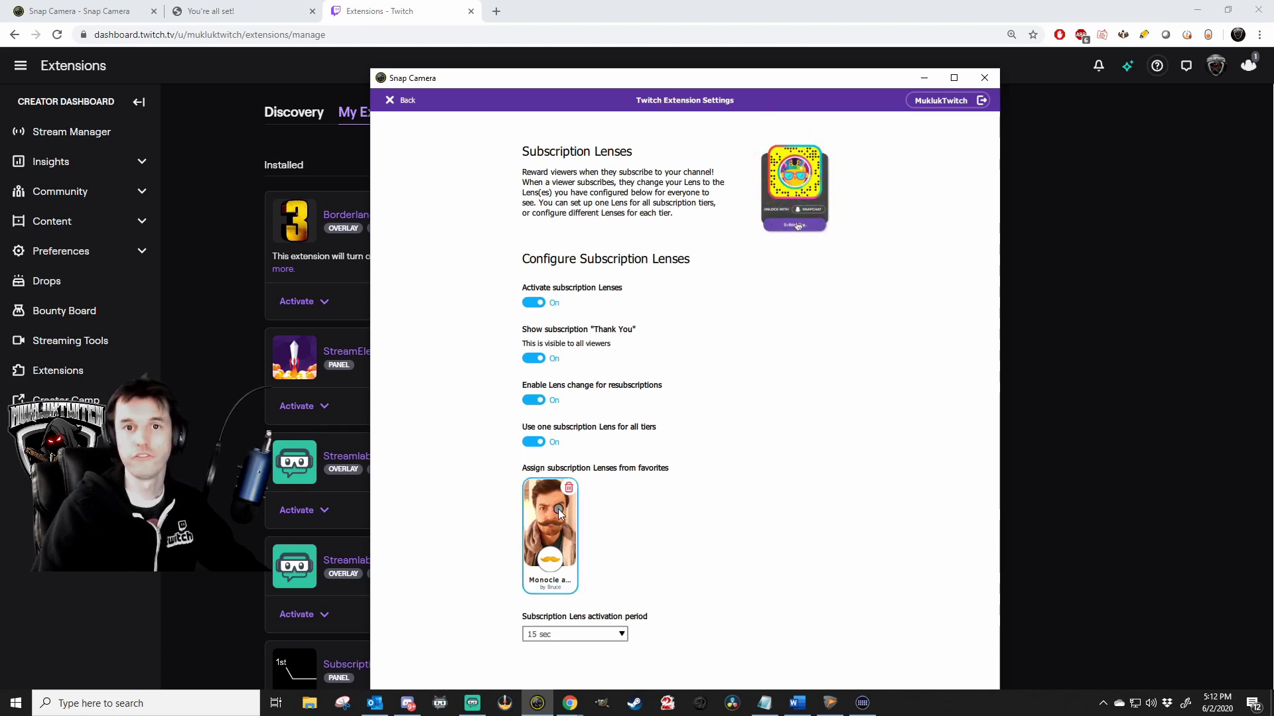
click(532, 304)
key(Escape)
click(1103, 166)
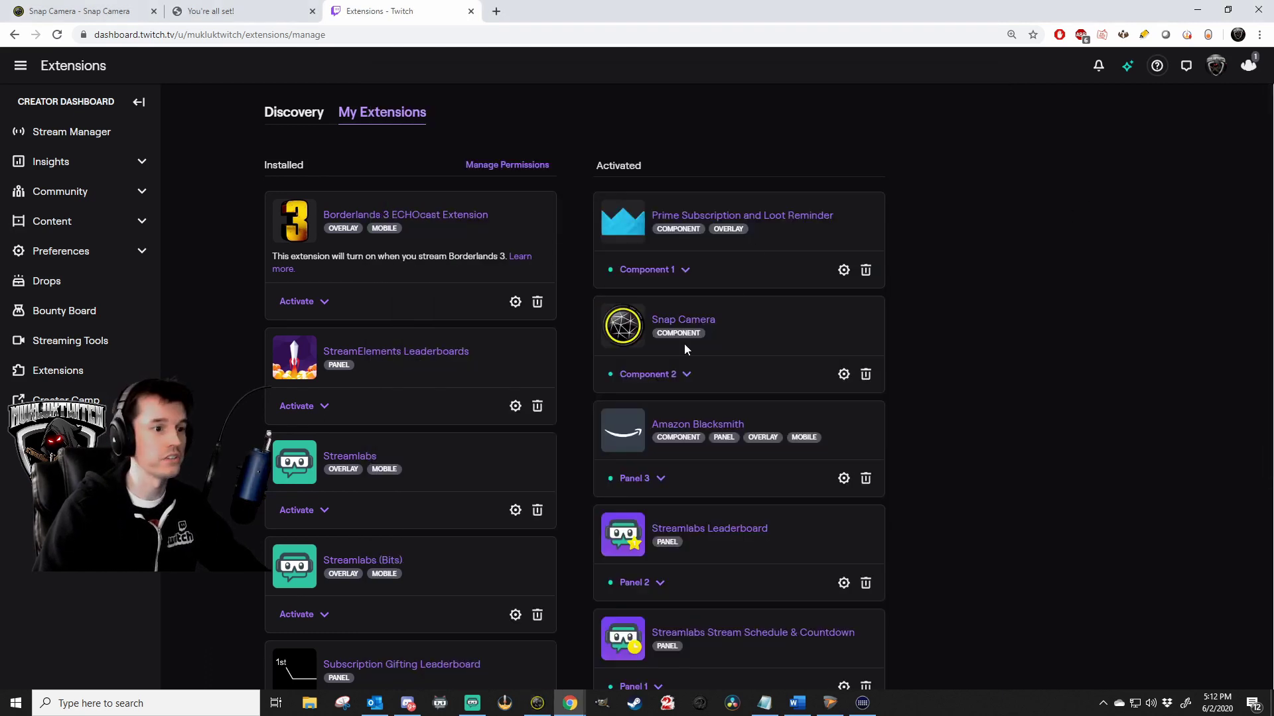